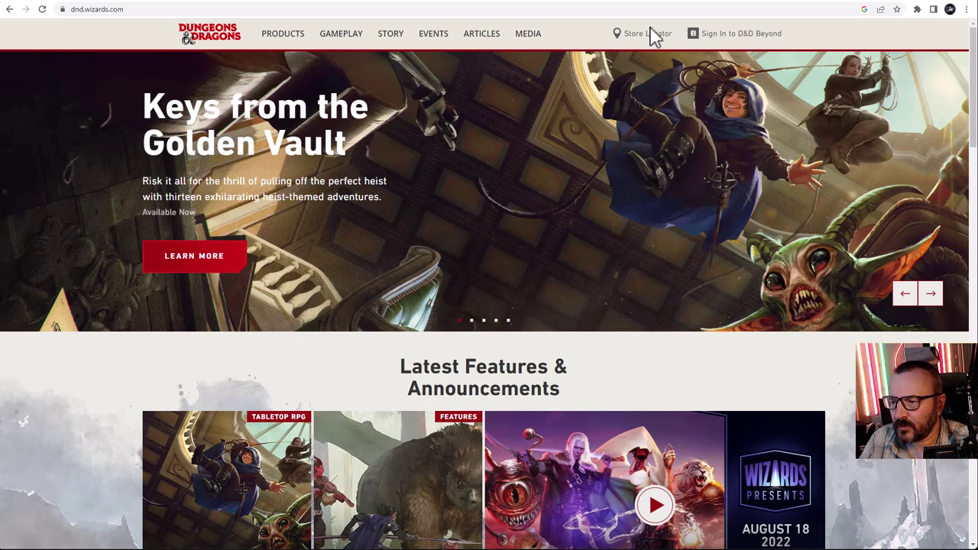
# Switch to the ChatGPT conversation and highlight the level 1 Dwarf Warrior character sheet prompt and the reply's opening sentence
pyautogui.click(675, 3)
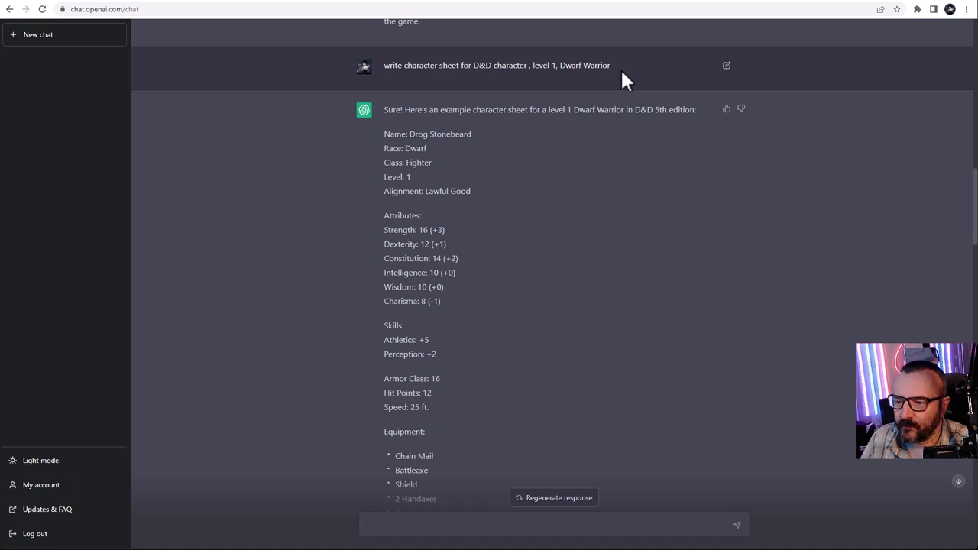
pyautogui.moveTo(385, 65); pyautogui.dragTo(535, 65)
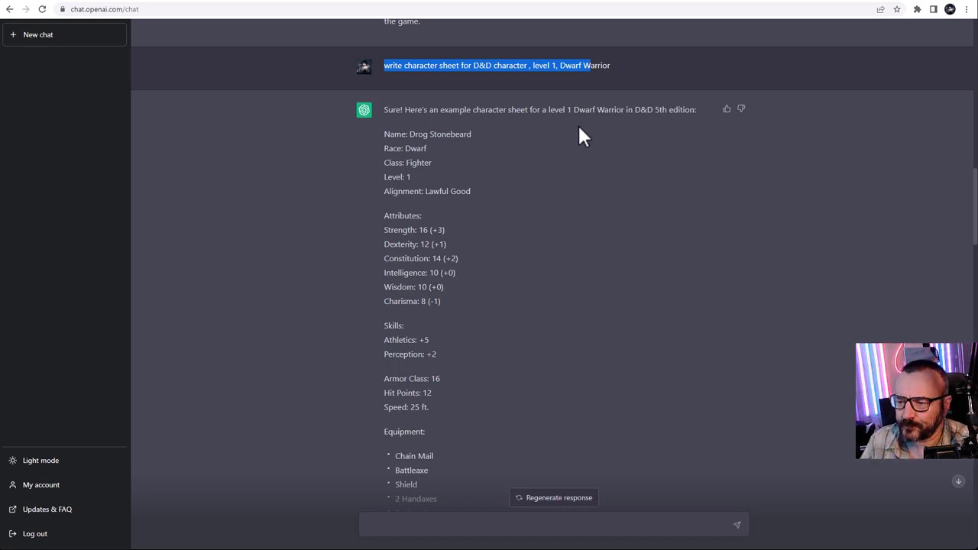
pyautogui.click(548, 114)
pyautogui.moveTo(387, 113); pyautogui.dragTo(692, 113)
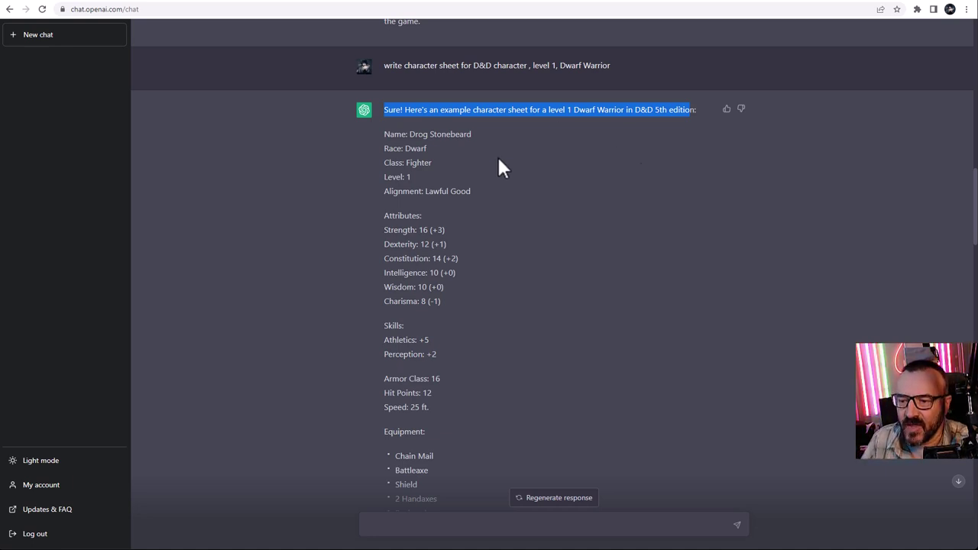
# Review the generated Dwarf Warrior sheet from its name, attributes and skills through equipment, traits, background, personality and appearance
pyautogui.moveTo(378, 137); pyautogui.dragTo(443, 372)
pyautogui.scroll(-1, 443, 371)
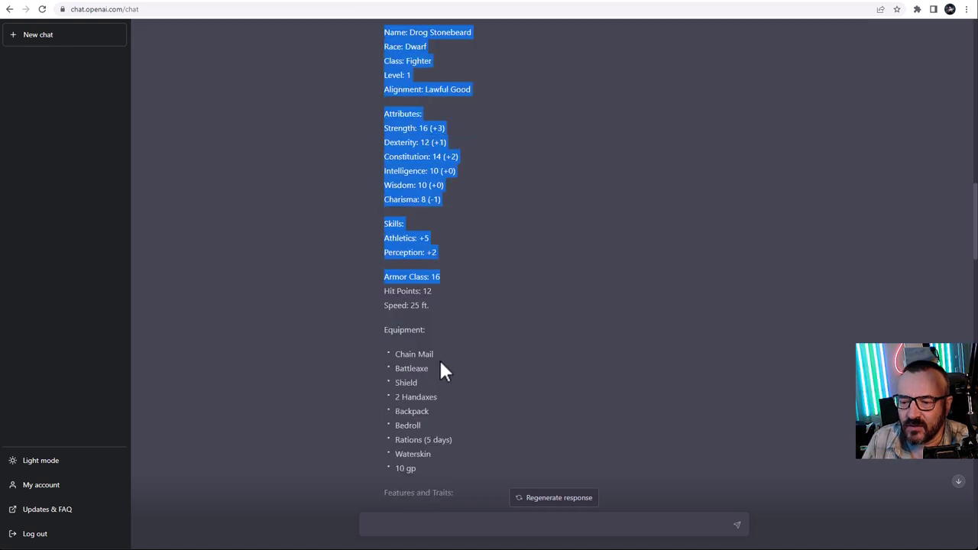
pyautogui.click(424, 184)
pyautogui.scroll(-1, 438, 261)
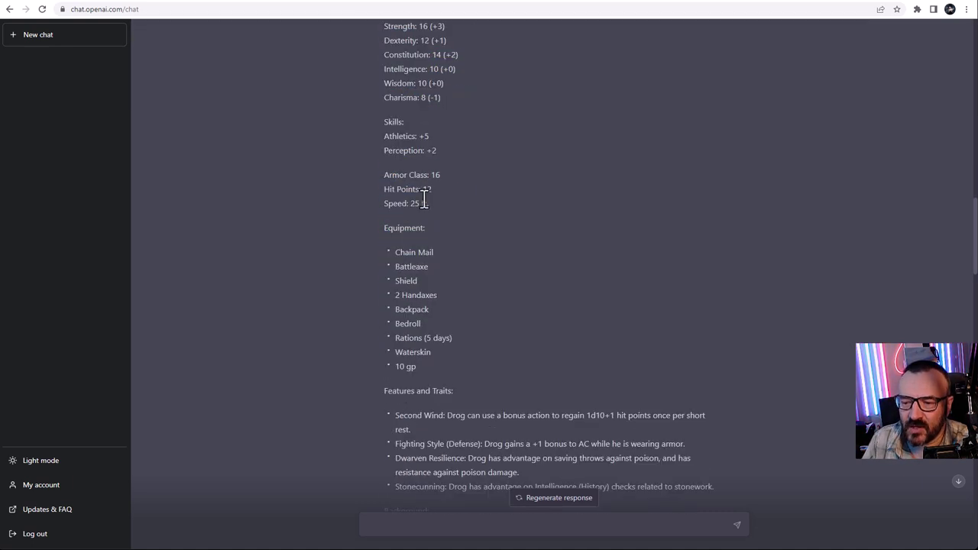
pyautogui.moveTo(427, 203); pyautogui.dragTo(380, 137)
pyautogui.scroll(-1, 422, 252)
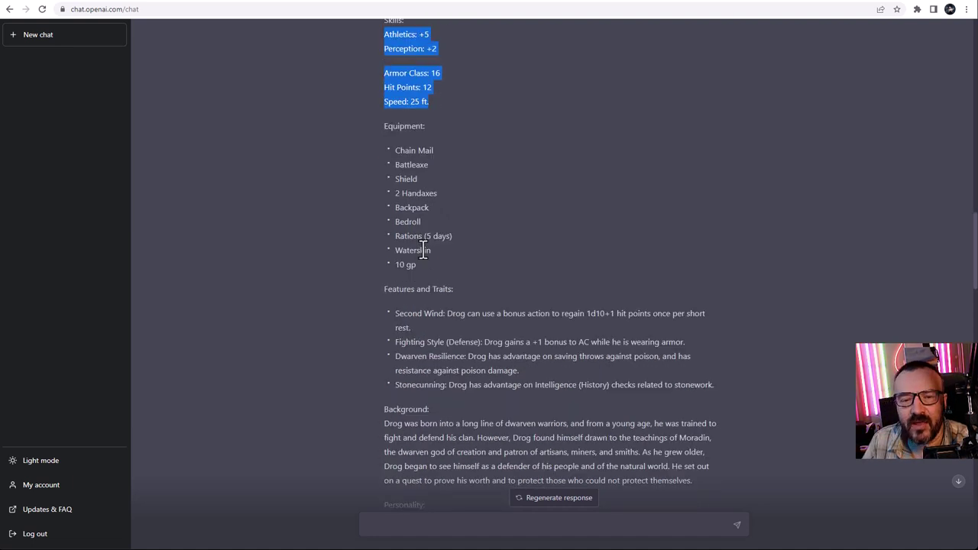
pyautogui.click(453, 291)
pyautogui.scroll(-1, 434, 288)
pyautogui.scroll(-3, 422, 267)
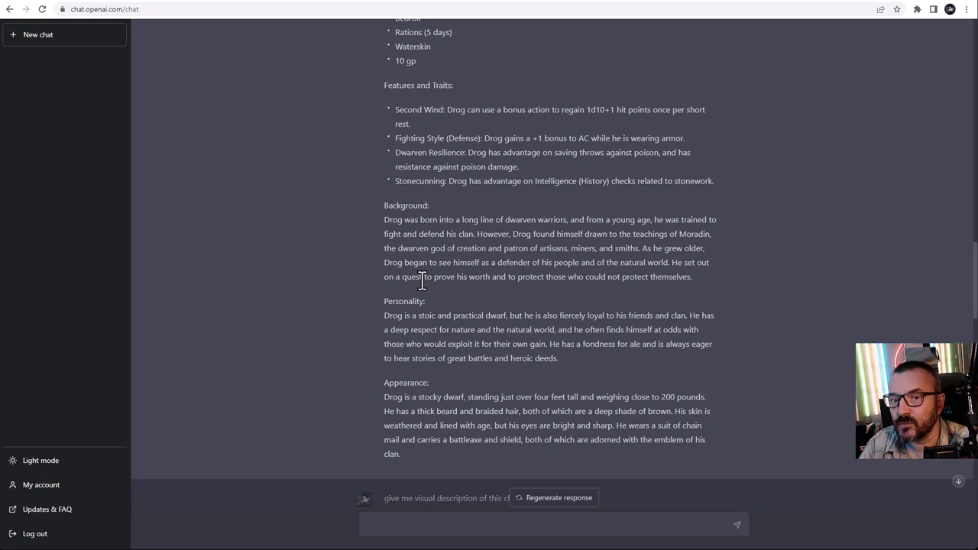
# Switch to 5E_CharacterSheet_Fillable.pdf and look through the blank character sheet's pages
pyautogui.click(751, 9)
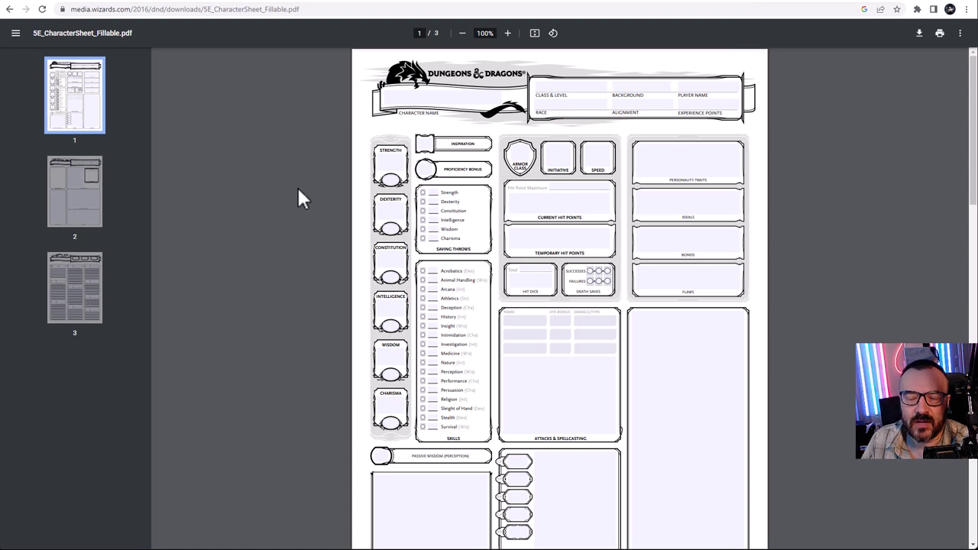
pyautogui.scroll(-5, 302, 196)
pyautogui.scroll(-4, 304, 202)
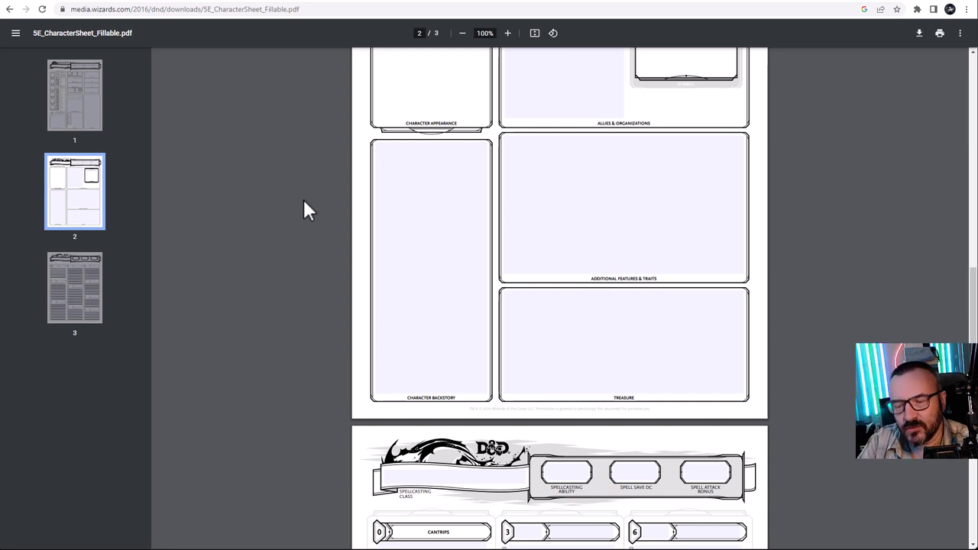
# Return to the ChatGPT conversation and examine the full reply to "give me visual description of this character"
pyautogui.click(672, 1)
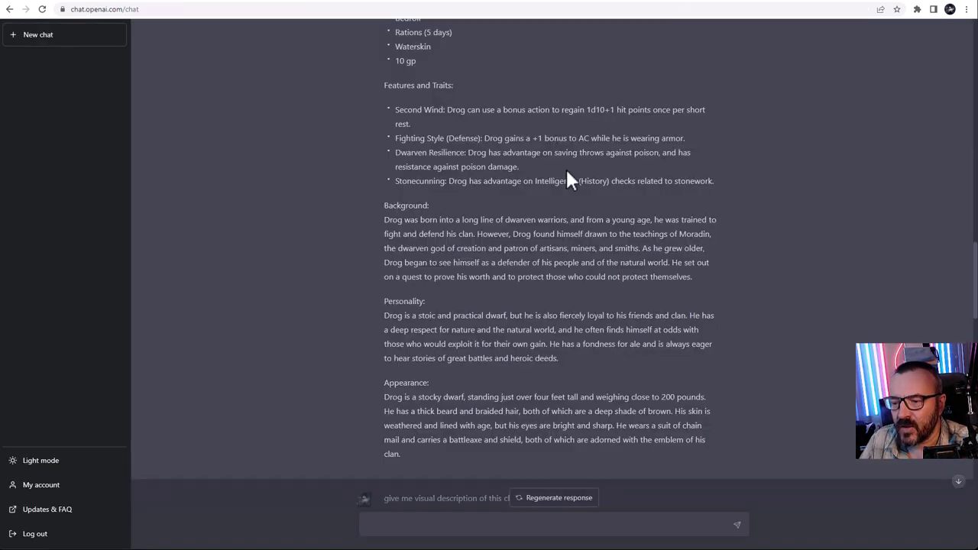
pyautogui.rightClick(532, 223)
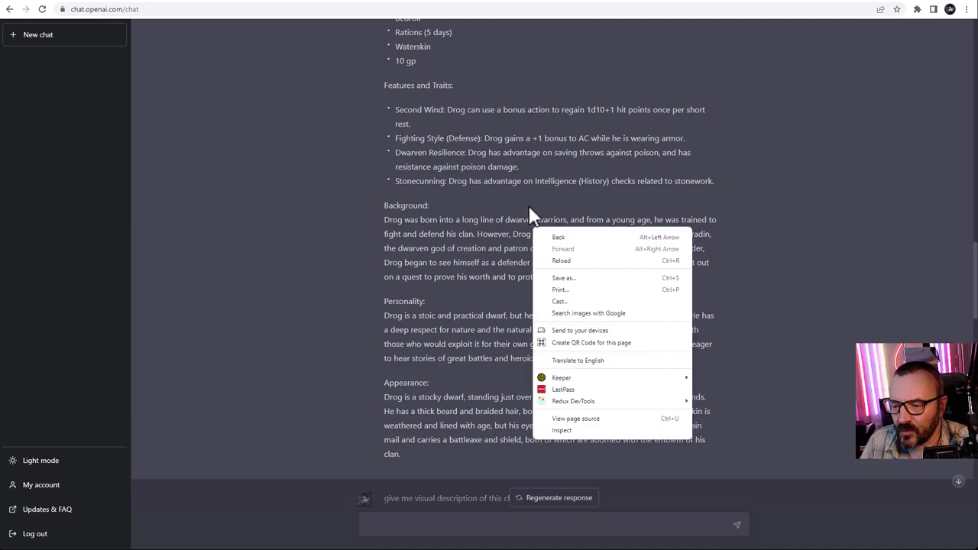
pyautogui.click(359, 203)
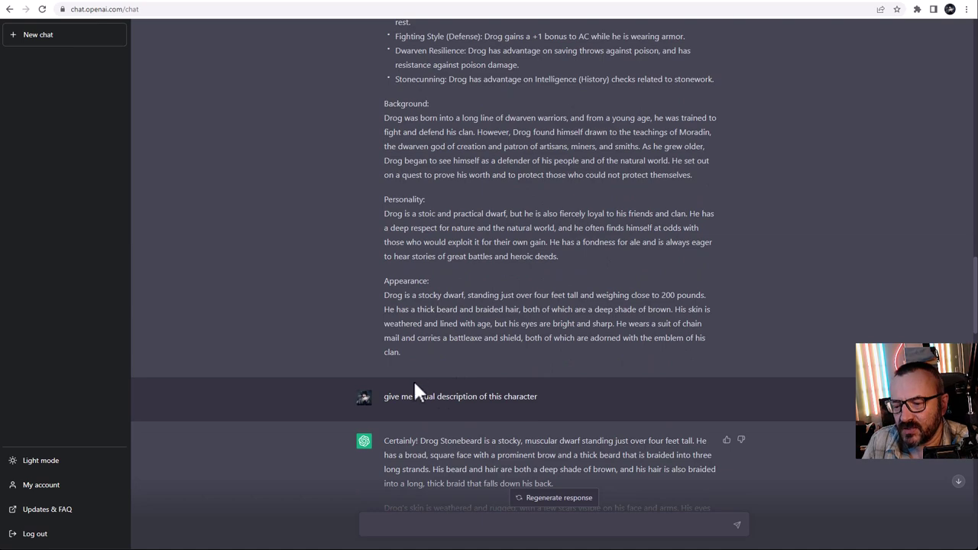
pyautogui.scroll(-3, 507, 364)
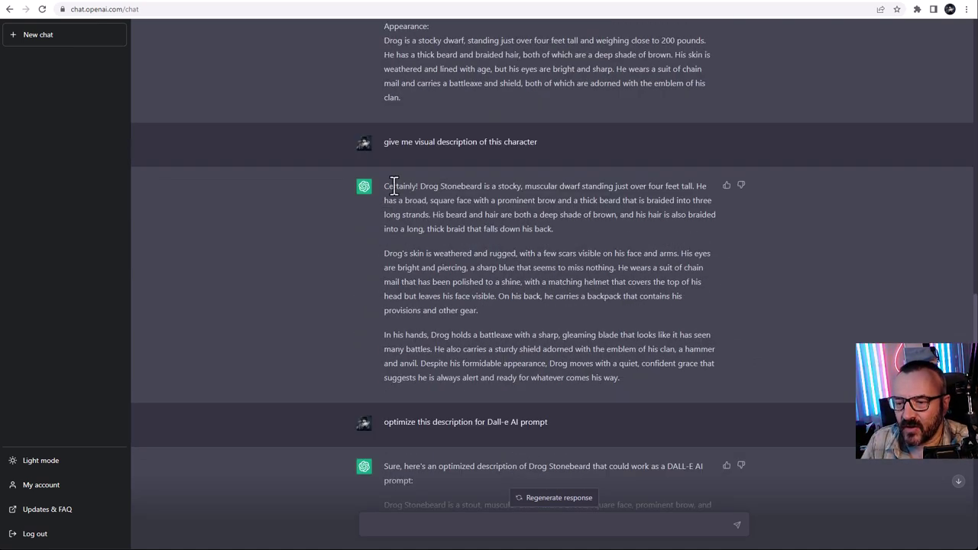
pyautogui.moveTo(385, 187); pyautogui.dragTo(621, 382)
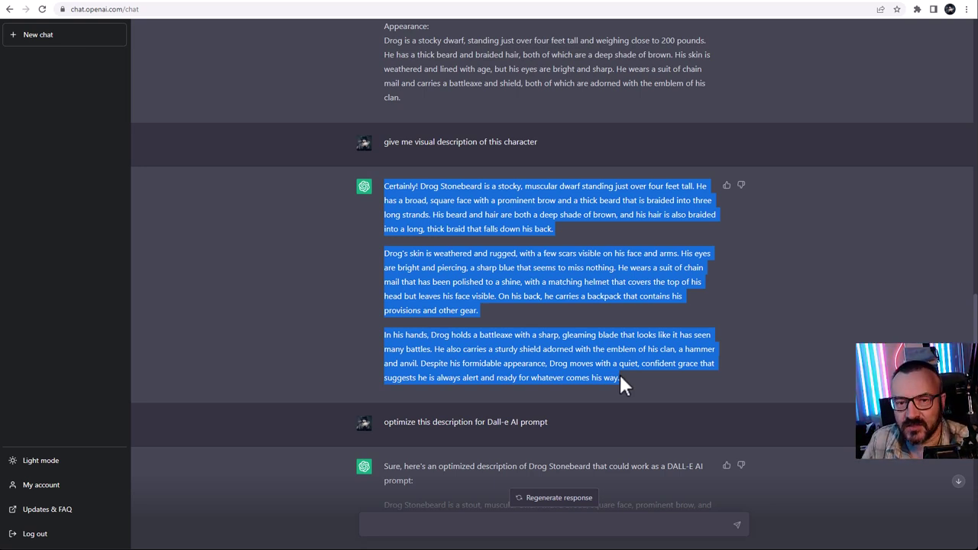
pyautogui.click(745, 310)
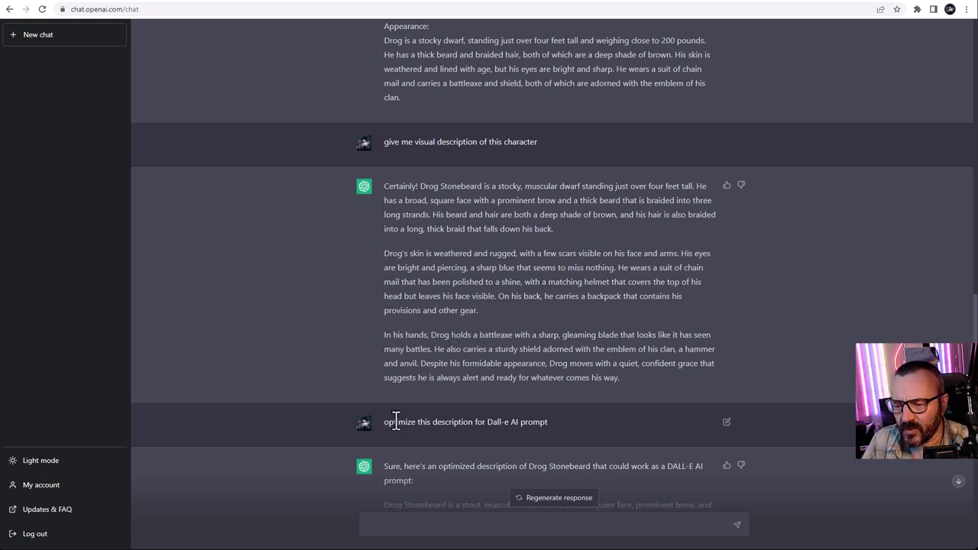
# Highlight the "optimize this description for Dall-e AI prompt" request and the optimized dwarf description in its reply
pyautogui.moveTo(384, 422); pyautogui.dragTo(556, 432)
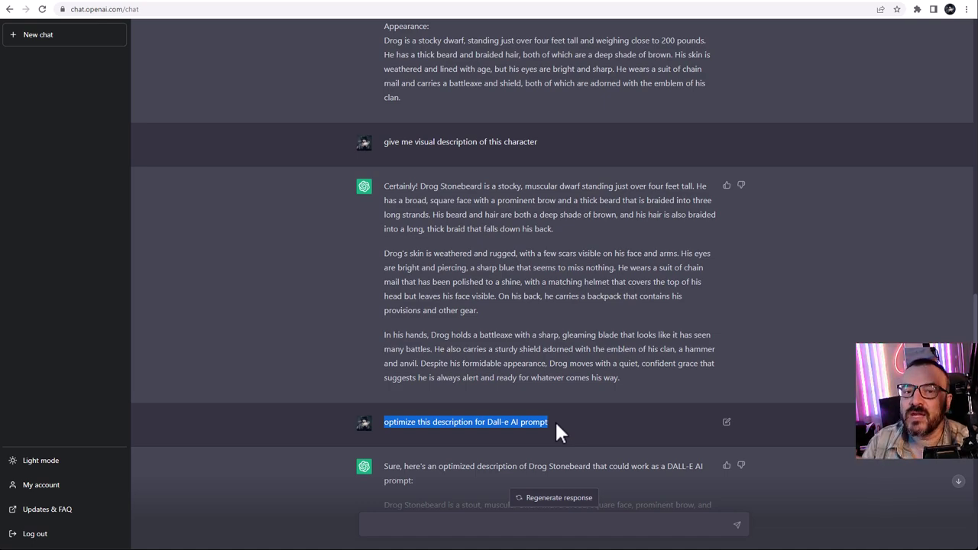
pyautogui.scroll(-3, 555, 431)
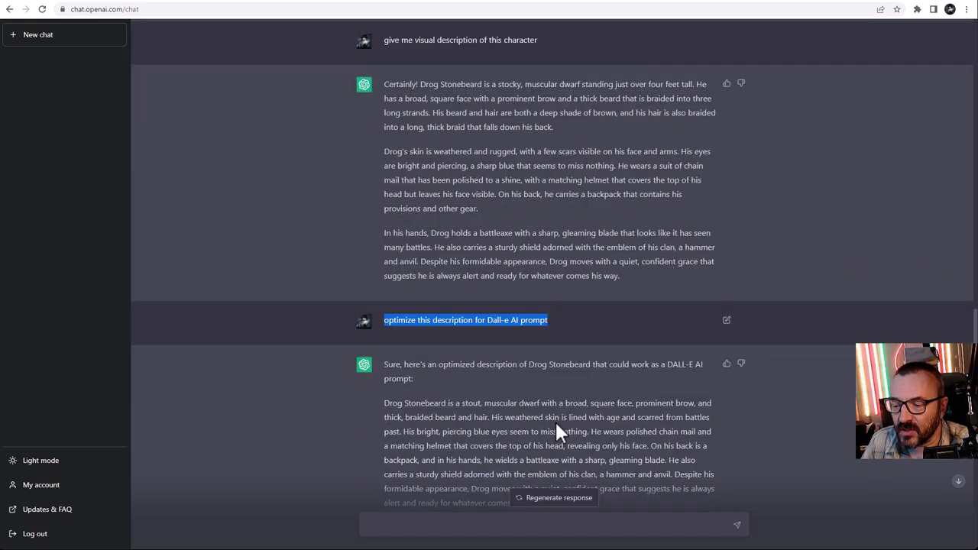
pyautogui.moveTo(555, 410); pyautogui.dragTo(386, 301)
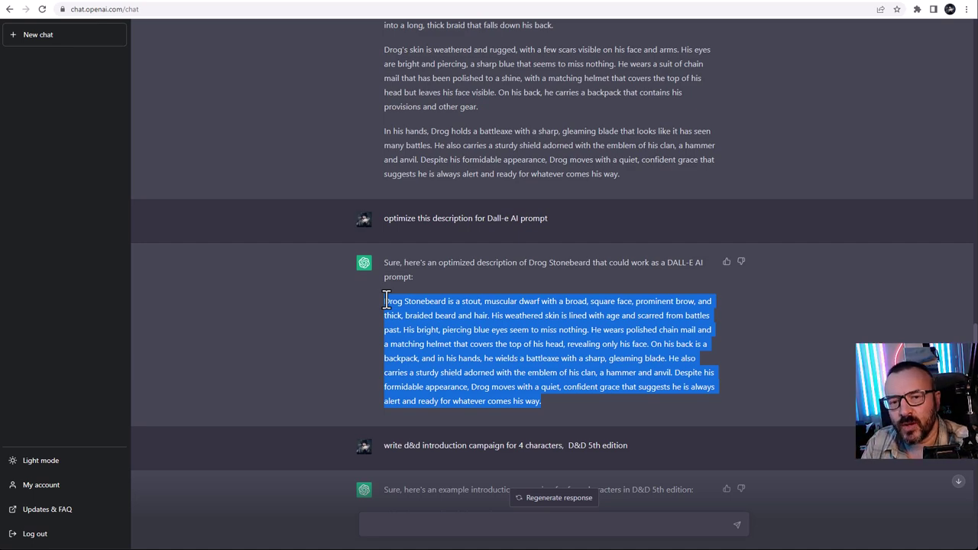
# Switch to the Midjourney Bot chat in Discord, view the watercolor dwarf with shield enlarged, and close the preview
pyautogui.hotkey('alt', 'Tab')
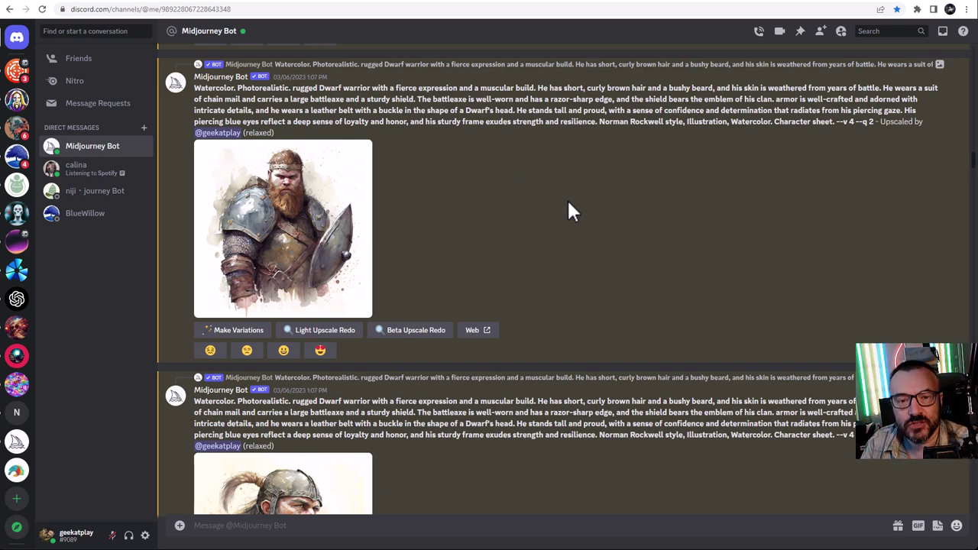
pyautogui.click(358, 221)
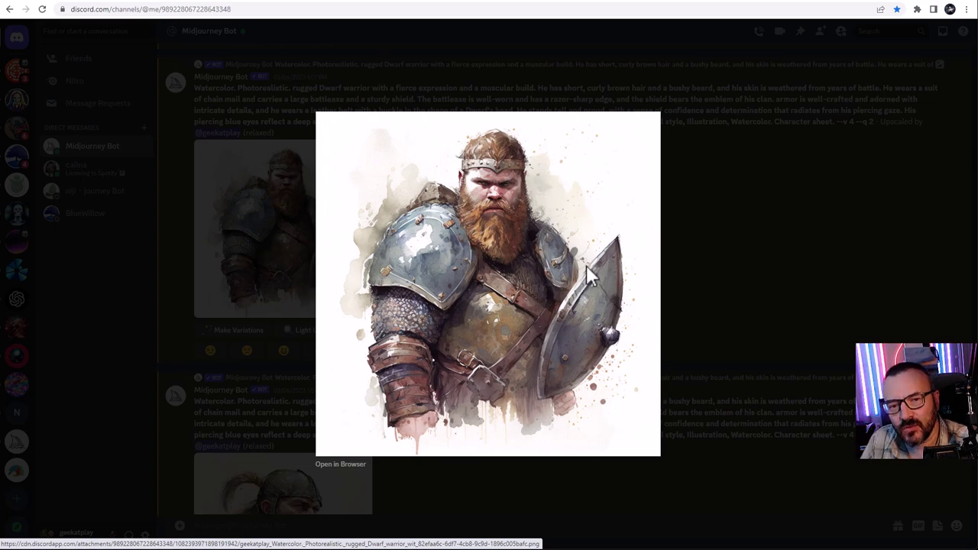
pyautogui.click(786, 278)
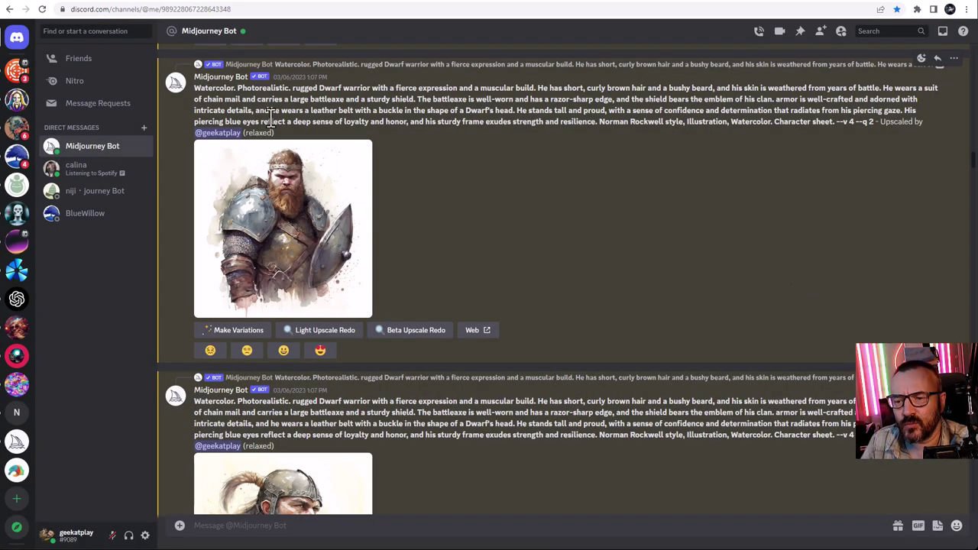
# Highlight the dwarf prompt's style terms, including "Watercolor. Photorealistic", "Watercolor. Character sheet." and "Norman Rockwell style", along with parts of its description
pyautogui.moveTo(195, 87); pyautogui.dragTo(290, 91)
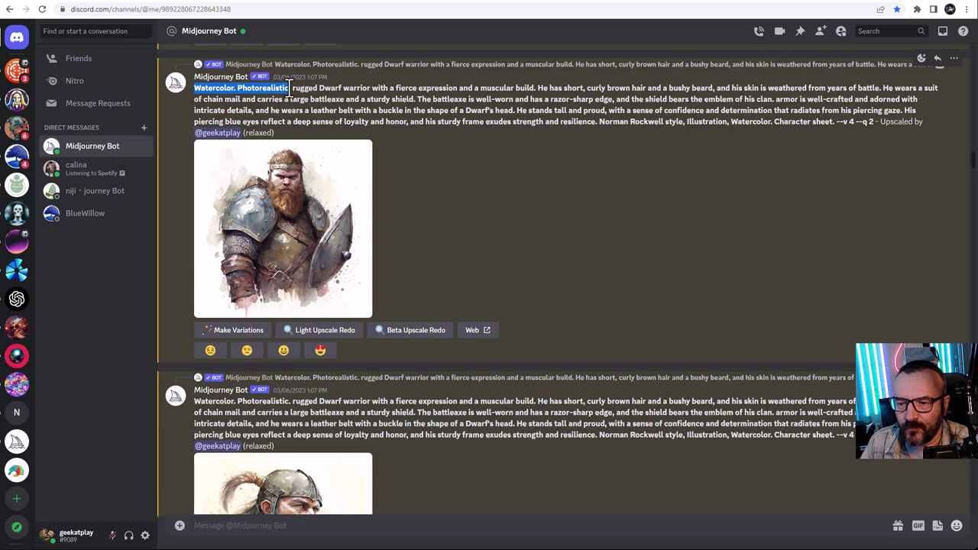
pyautogui.click(358, 89)
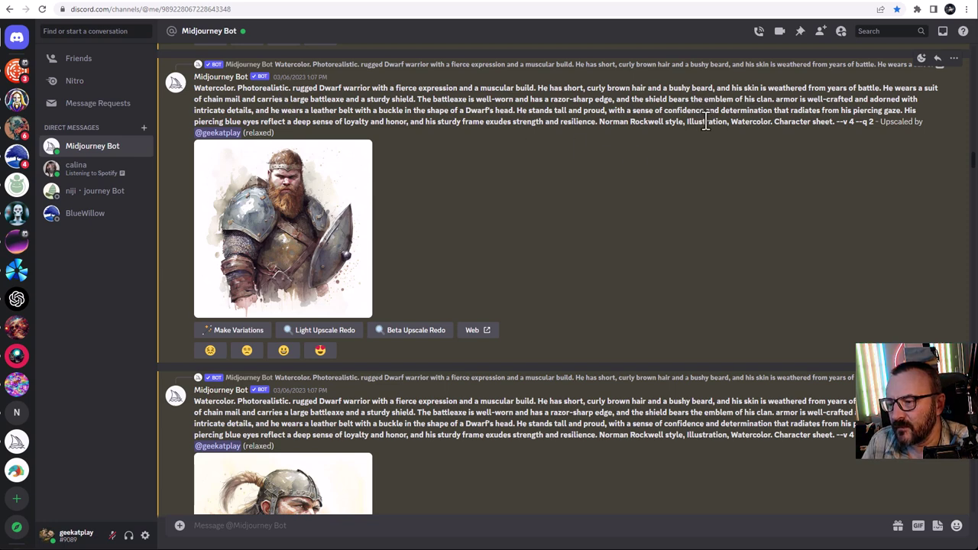
pyautogui.moveTo(728, 122); pyautogui.dragTo(836, 126)
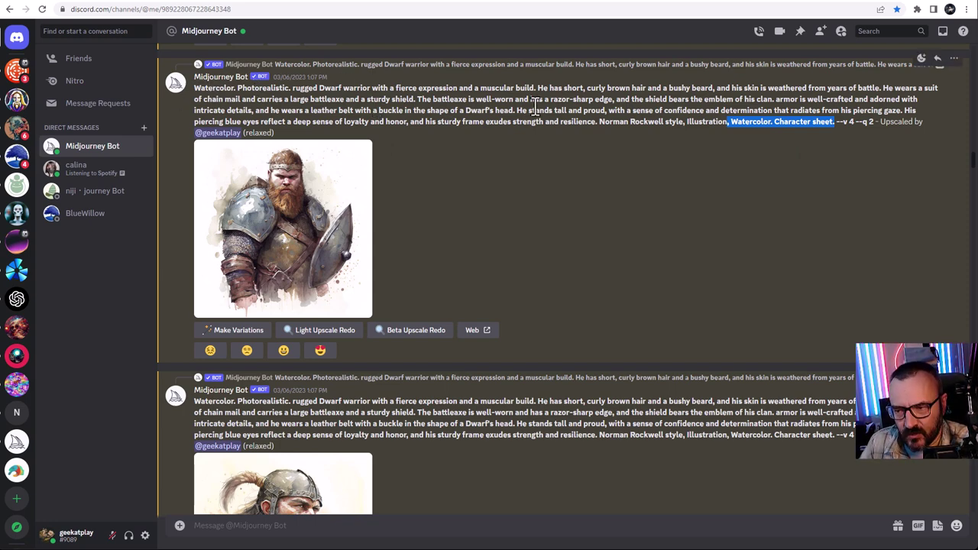
pyautogui.moveTo(541, 97); pyautogui.dragTo(647, 114)
pyautogui.click(682, 98)
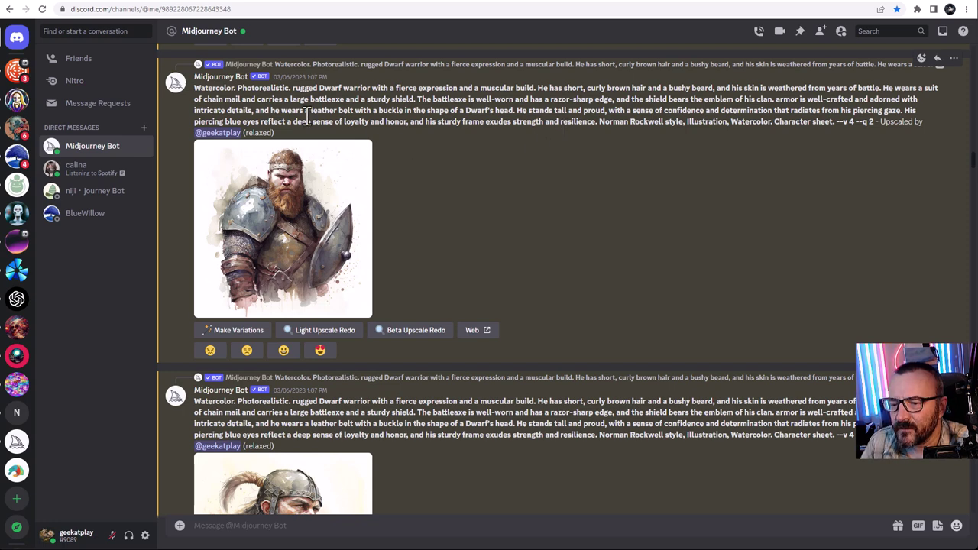
pyautogui.moveTo(227, 123); pyautogui.dragTo(503, 126)
pyautogui.moveTo(601, 123); pyautogui.dragTo(681, 130)
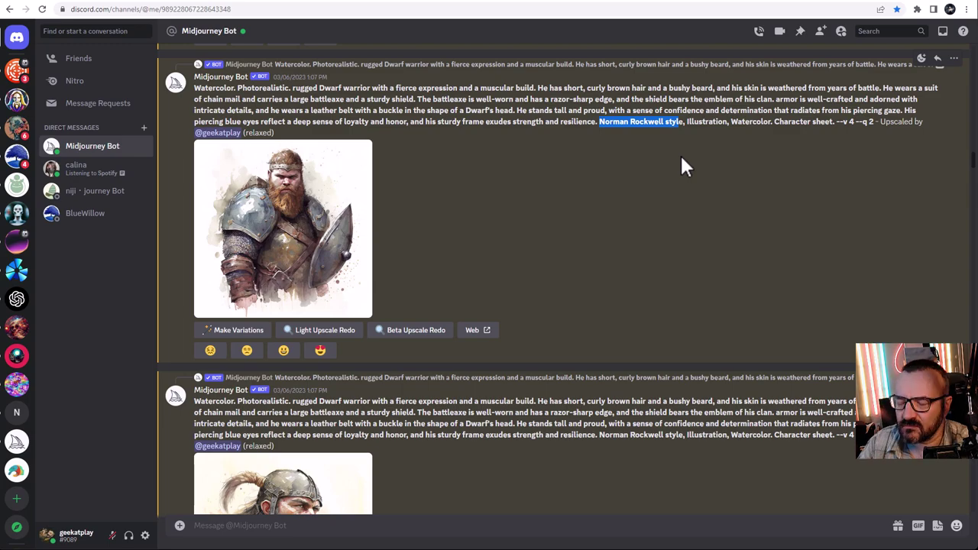
# View the upscaled image of the helmeted, long-bearded dwarf enlarged and close the preview
pyautogui.scroll(-3, 439, 219)
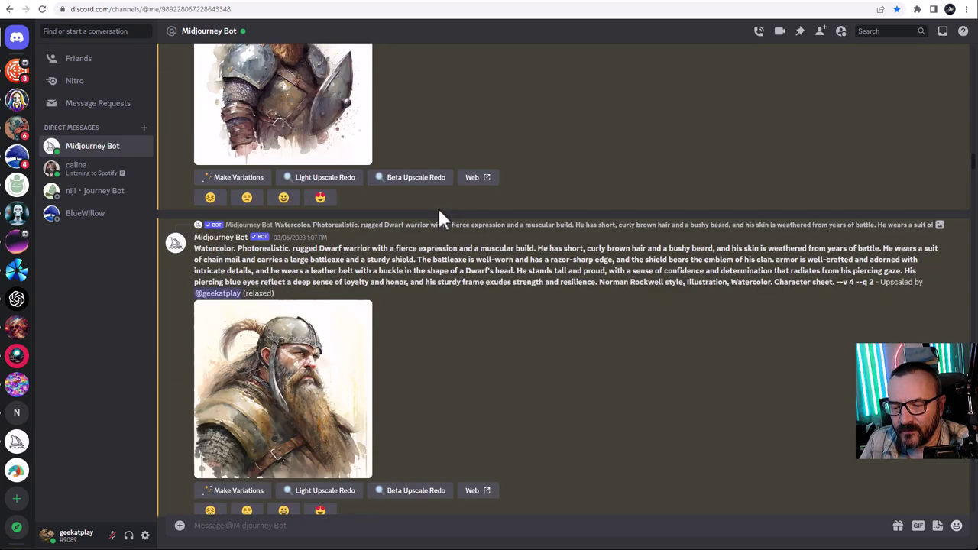
pyautogui.click(332, 317)
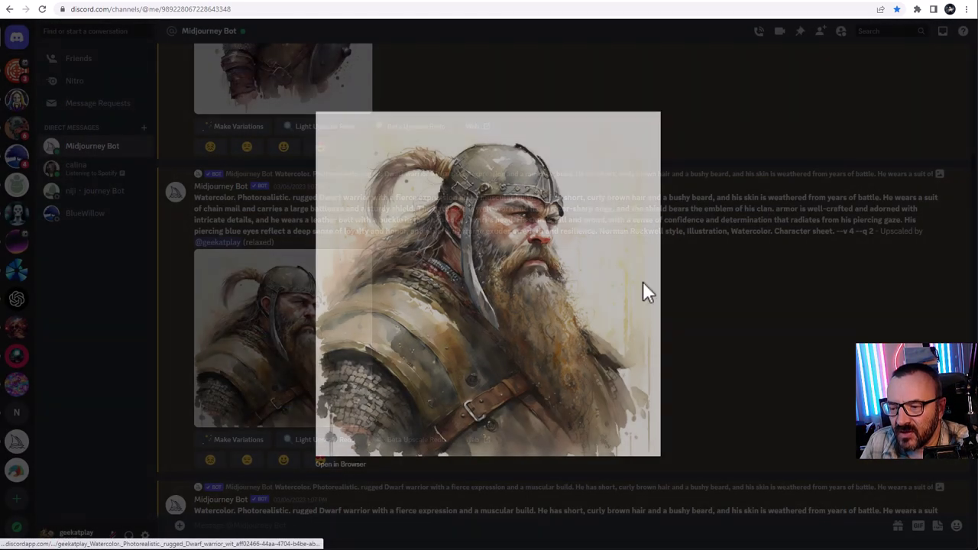
pyautogui.click(679, 285)
# Examine the four-image dwarf grid enlarged and highlight the "--ar 9:16" parameter in its prompt
pyautogui.scroll(-2, 461, 260)
pyautogui.scroll(-3, 461, 261)
pyautogui.scroll(-3, 461, 261)
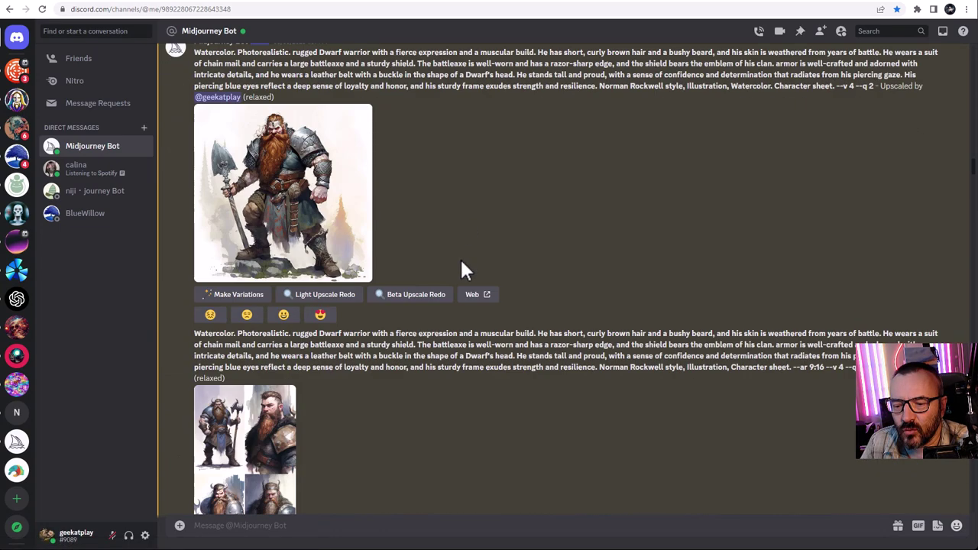
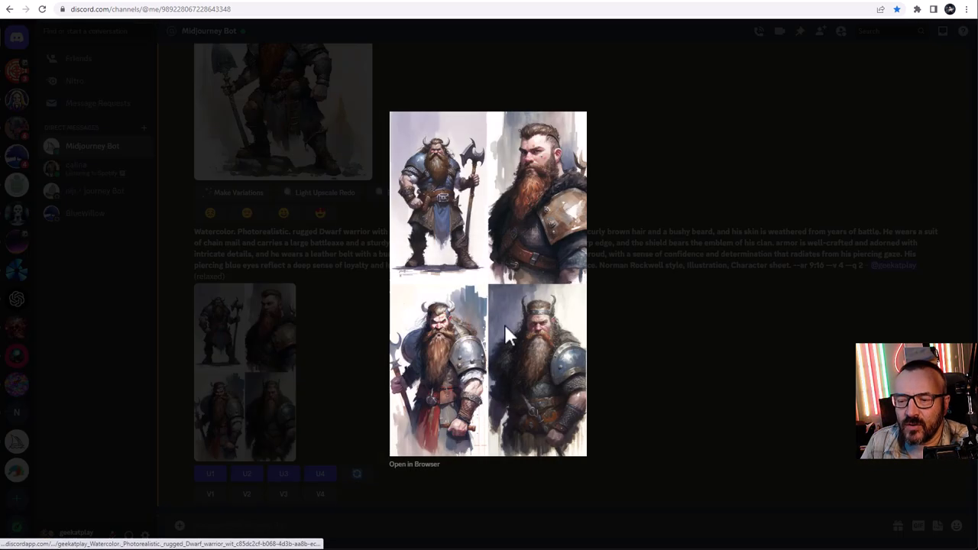
pyautogui.click(631, 318)
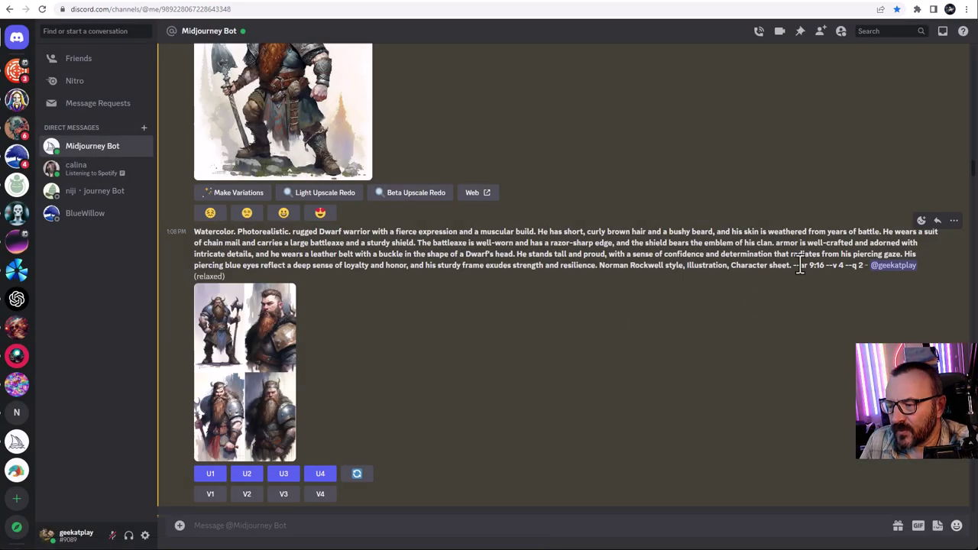
pyautogui.moveTo(793, 265); pyautogui.dragTo(825, 265)
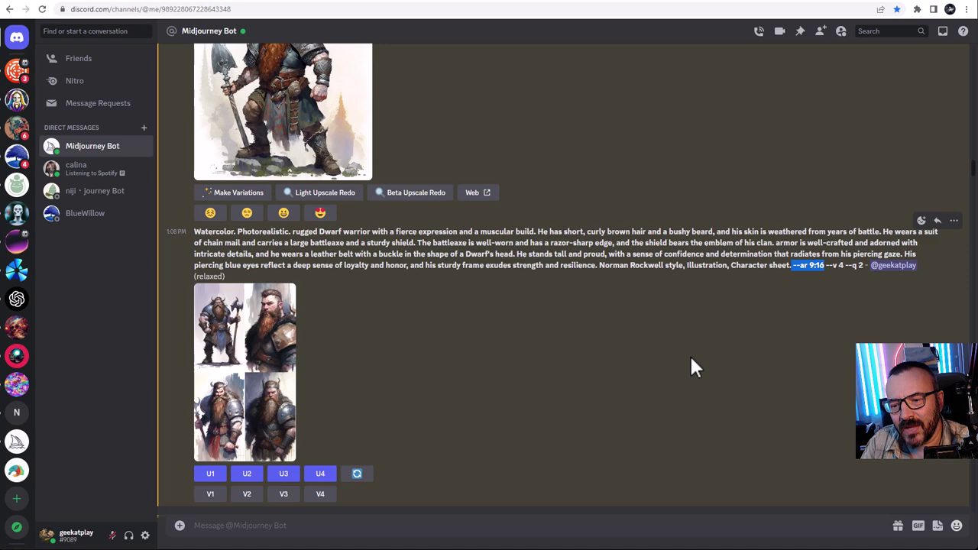
pyautogui.click(261, 372)
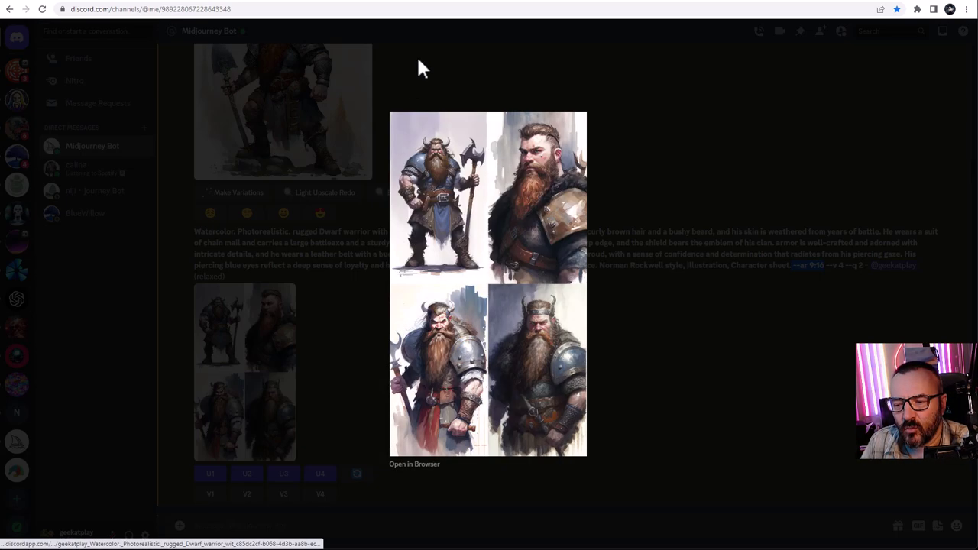
pyautogui.click(690, 343)
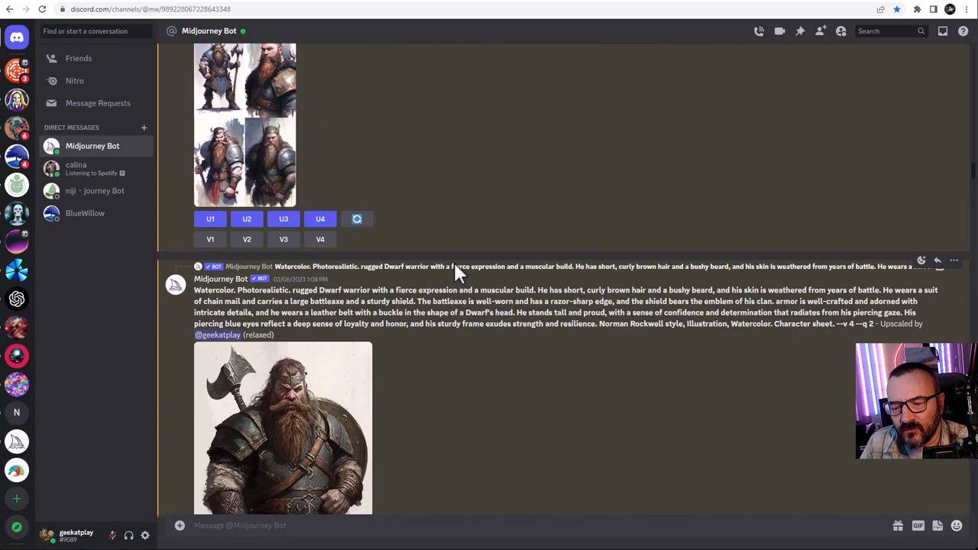
# View the upscaled dwarf with battleaxe and shield enlarged, close the preview, and look through the upscaled dwarf images that follow
pyautogui.click(283, 257)
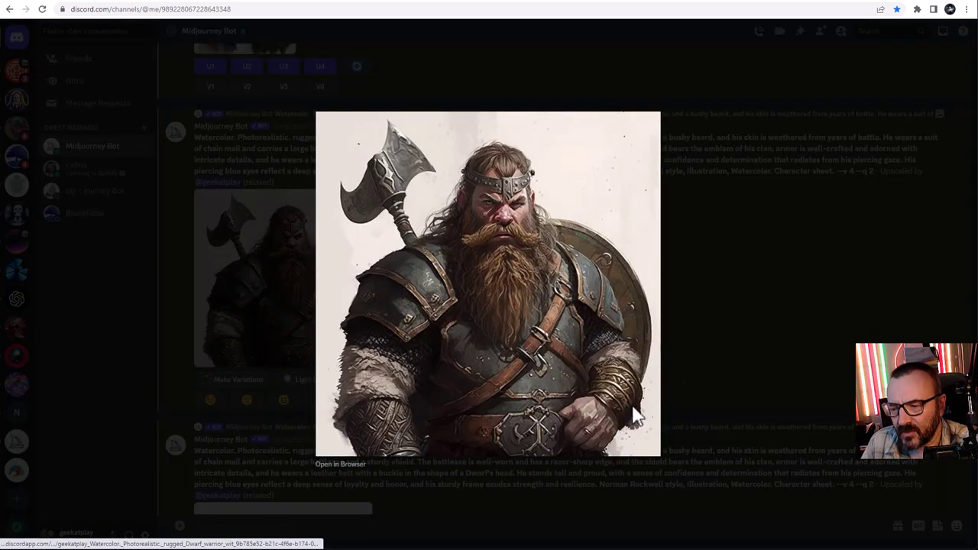
pyautogui.click(721, 309)
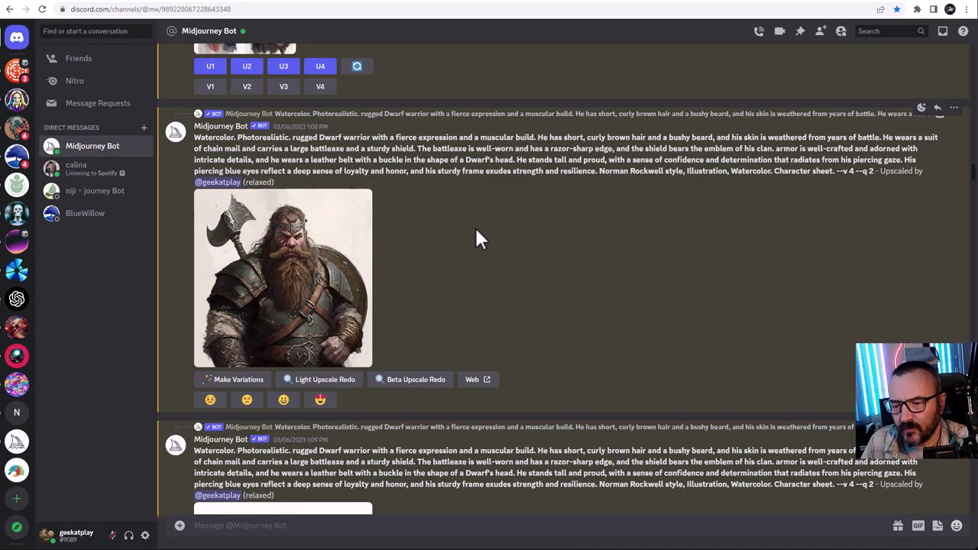
pyautogui.scroll(-5, 475, 230)
pyautogui.scroll(-8, 477, 240)
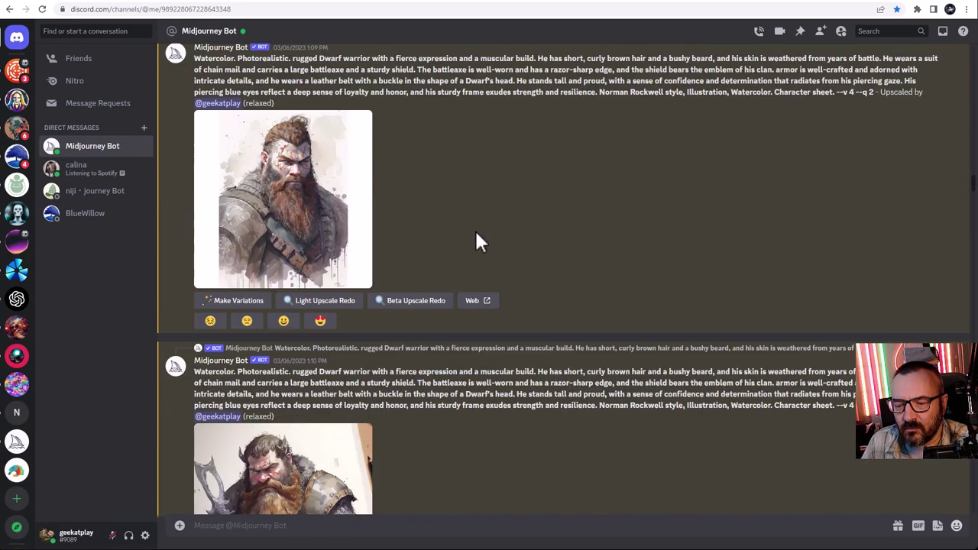
pyautogui.scroll(-4, 475, 237)
pyautogui.scroll(-5, 475, 237)
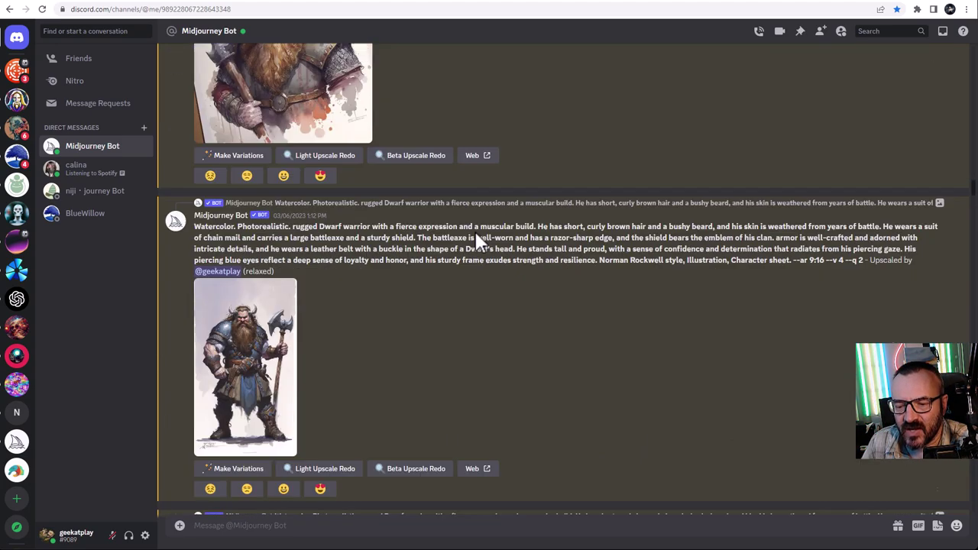
pyautogui.scroll(-10, 475, 230)
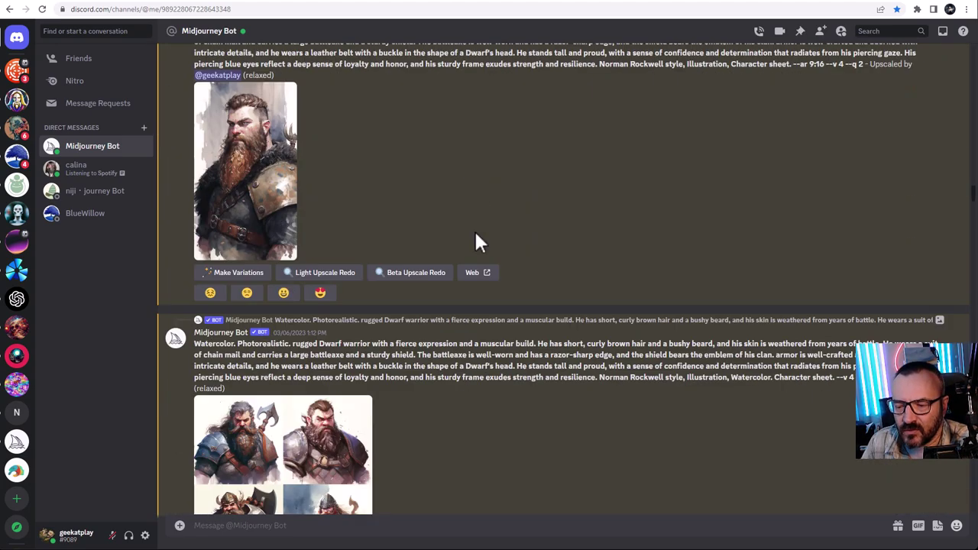
# View the watercolor four-dwarf grid generated without the 9:16 ratio enlarged and close the preview
pyautogui.scroll(-4, 475, 241)
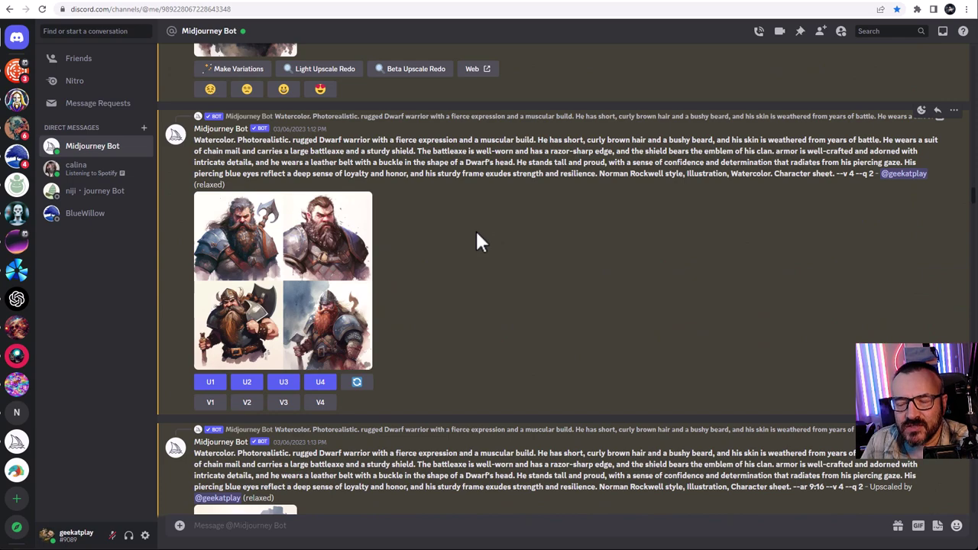
pyautogui.scroll(-1, 473, 237)
pyautogui.click(327, 266)
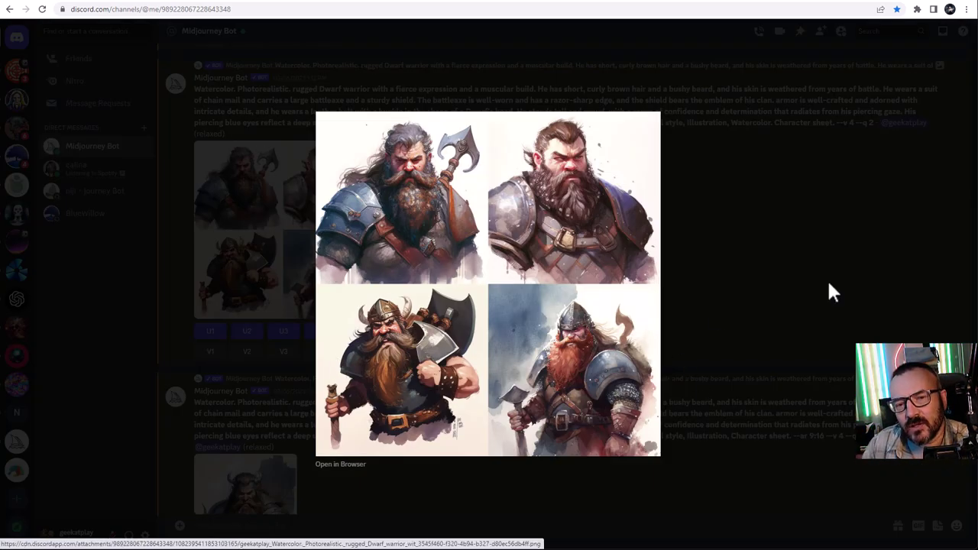
pyautogui.click(807, 262)
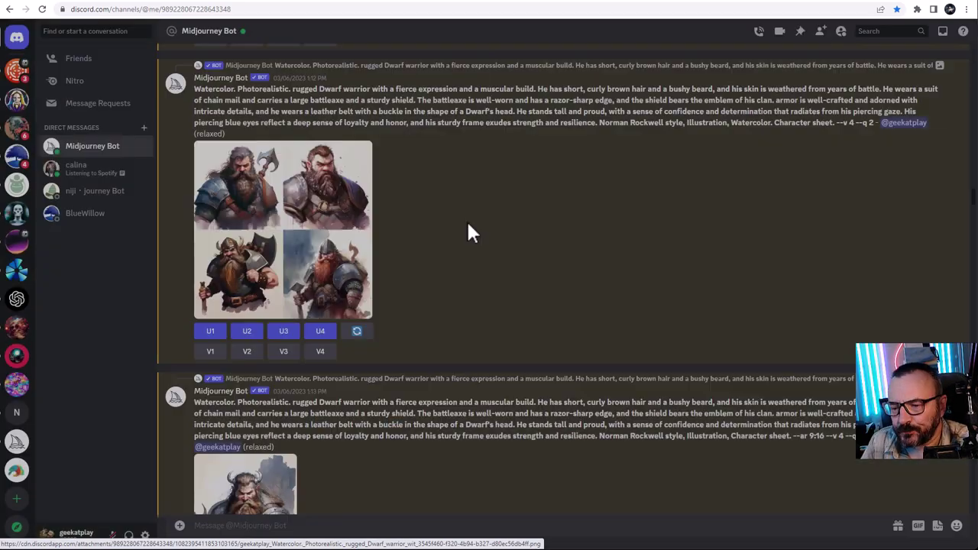
pyautogui.scroll(-2, 401, 316)
pyautogui.scroll(-1, 394, 331)
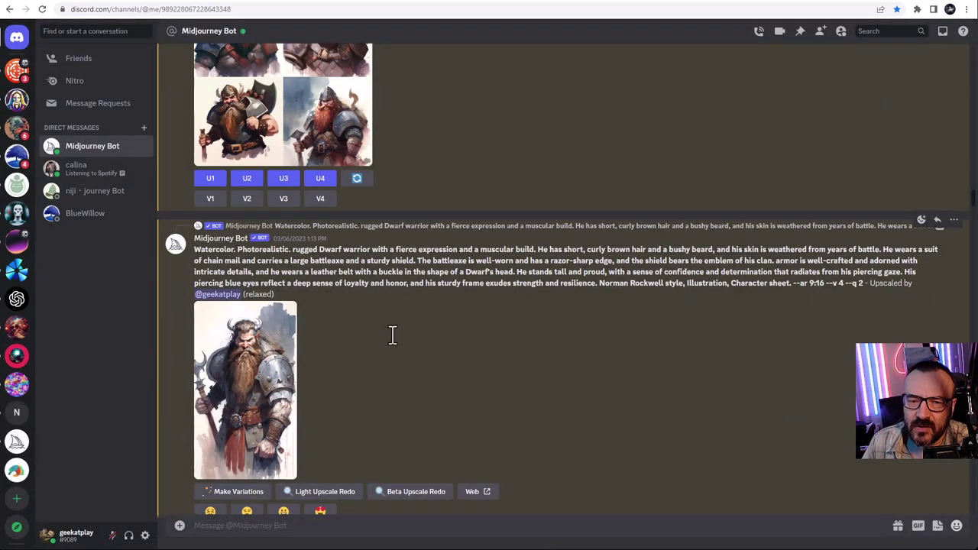
# Switch to Leonardo.Ai's personal feed and browse the dwarf images generated from the character sheet prompt
pyautogui.scroll(-2, 391, 339)
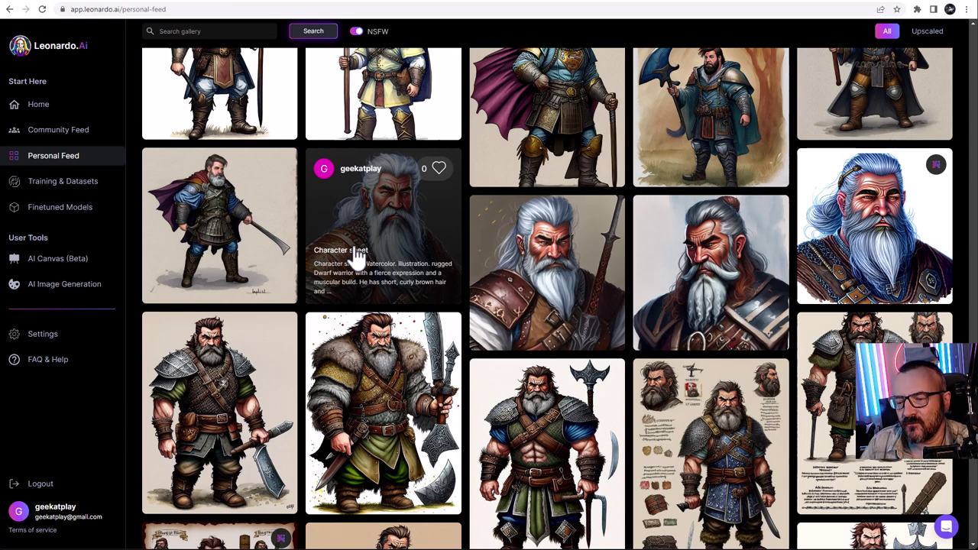
pyautogui.scroll(2, 501, 343)
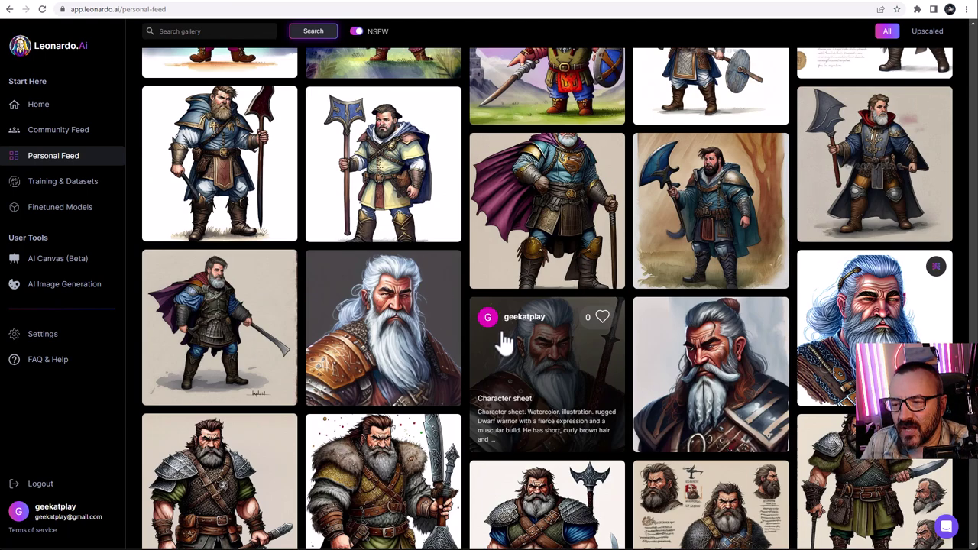
pyautogui.scroll(6, 501, 343)
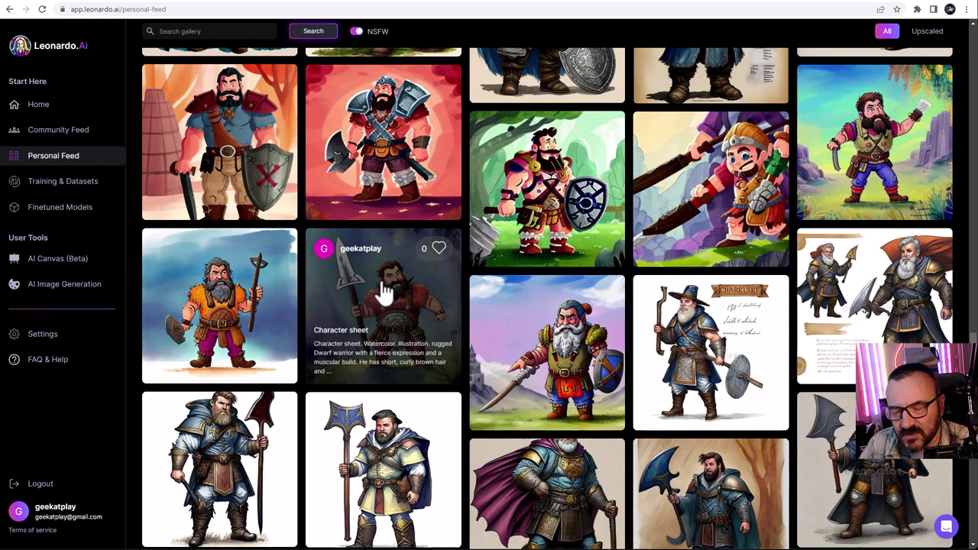
pyautogui.scroll(4, 601, 359)
pyautogui.scroll(4, 601, 359)
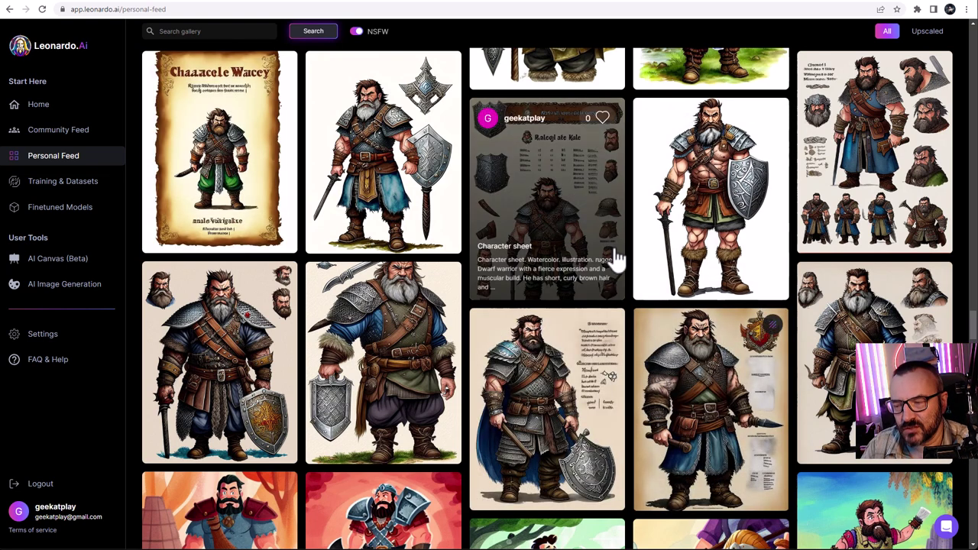
pyautogui.scroll(4, 754, 295)
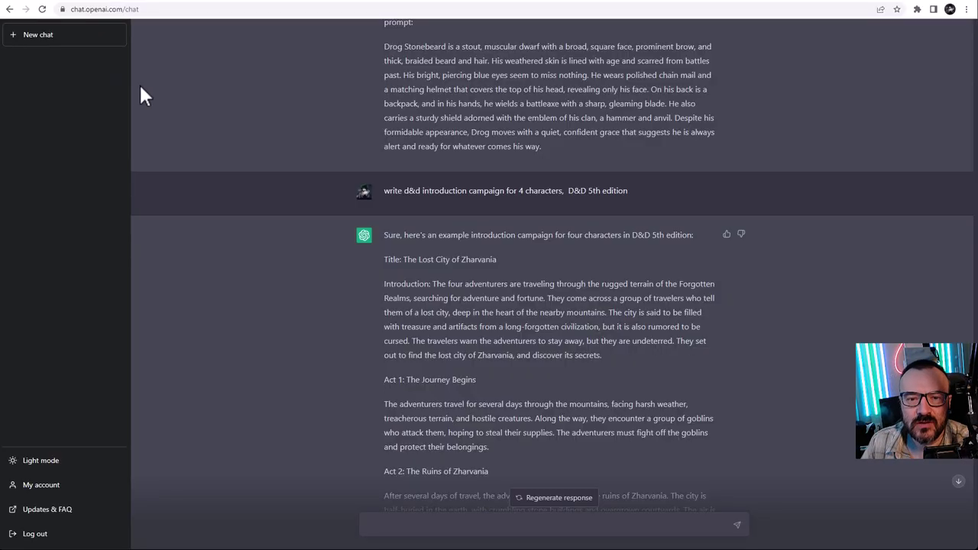
# Switch to ChatGPT and read the D&D 5th edition introduction campaign for 4 characters, from its introduction through the three acts and conclusion
pyautogui.scroll(-1, 213, 97)
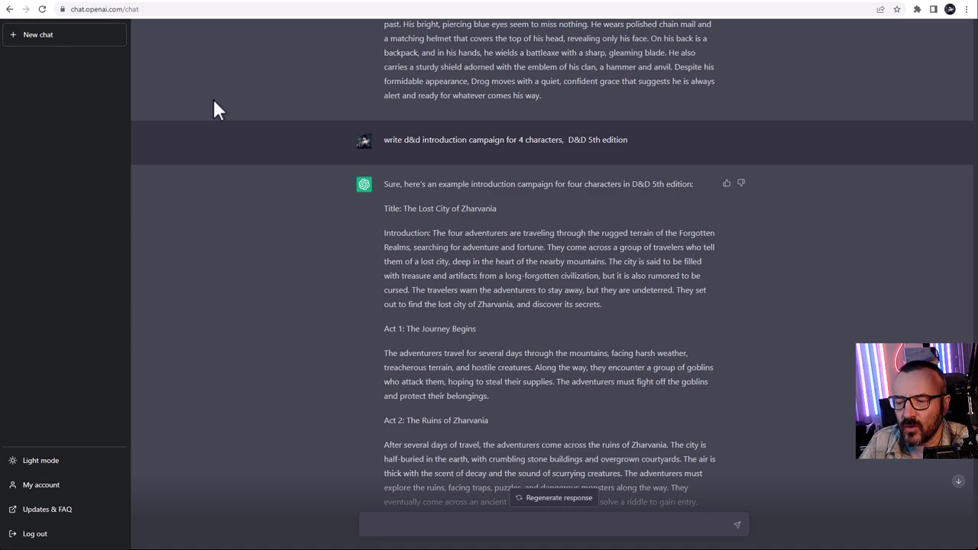
pyautogui.scroll(-1, 214, 107)
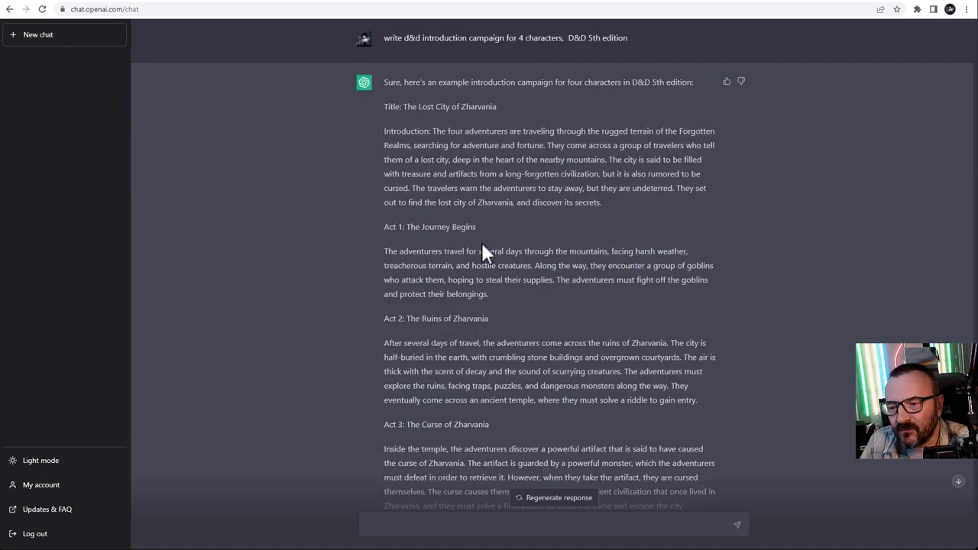
pyautogui.scroll(-1, 483, 245)
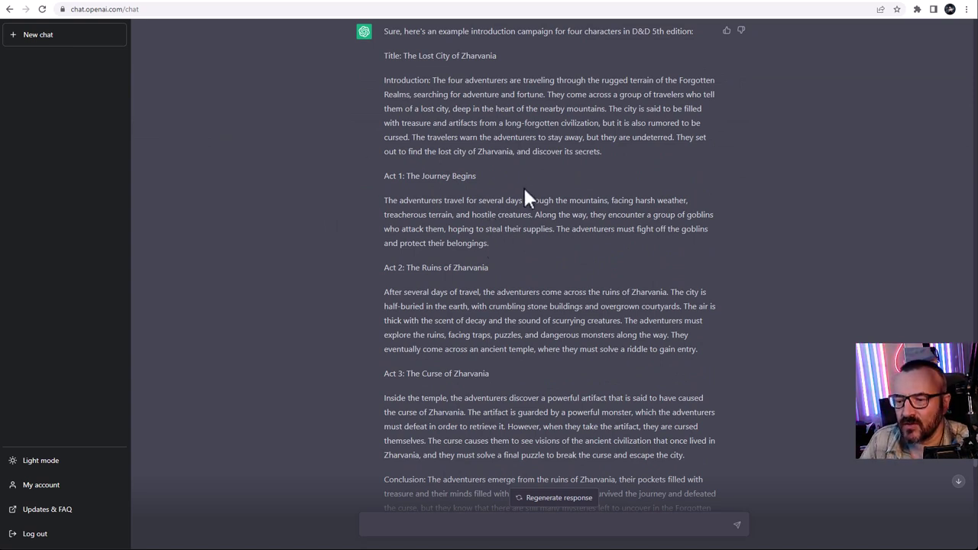
pyautogui.scroll(2, 585, 246)
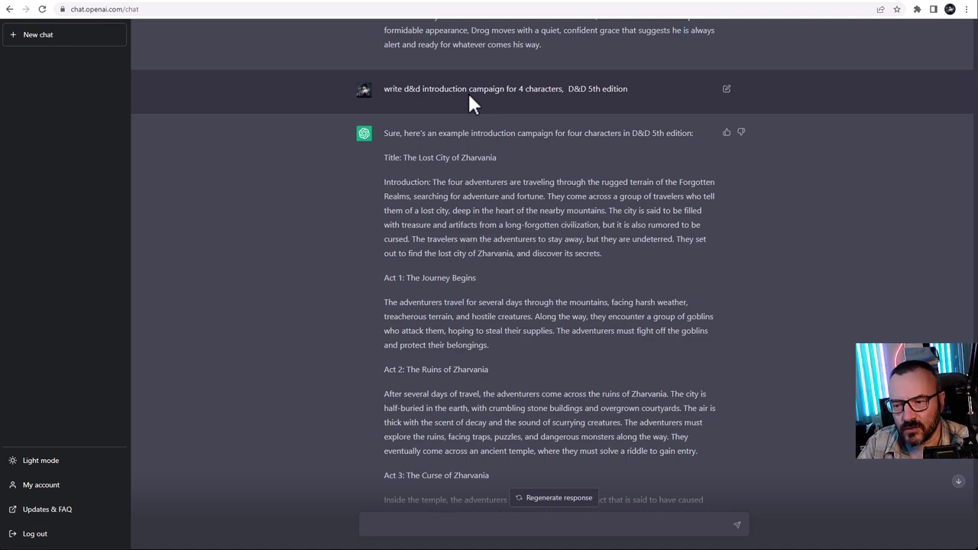
pyautogui.scroll(-2, 451, 275)
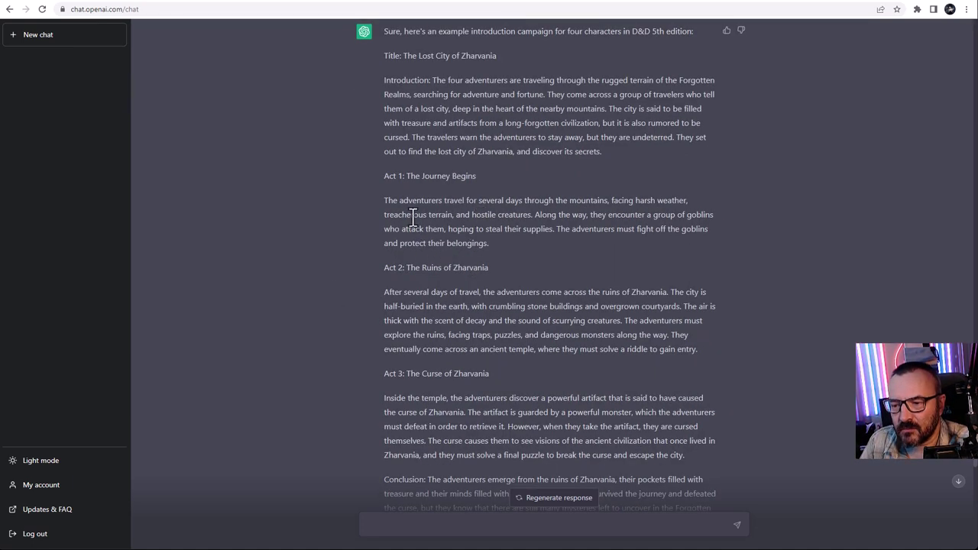
pyautogui.scroll(-1, 415, 220)
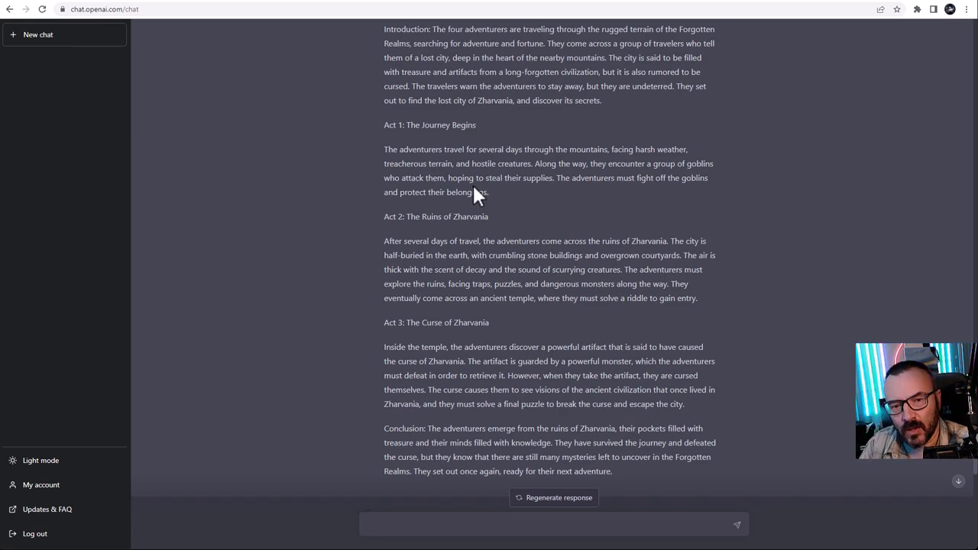
pyautogui.scroll(-2, 592, 253)
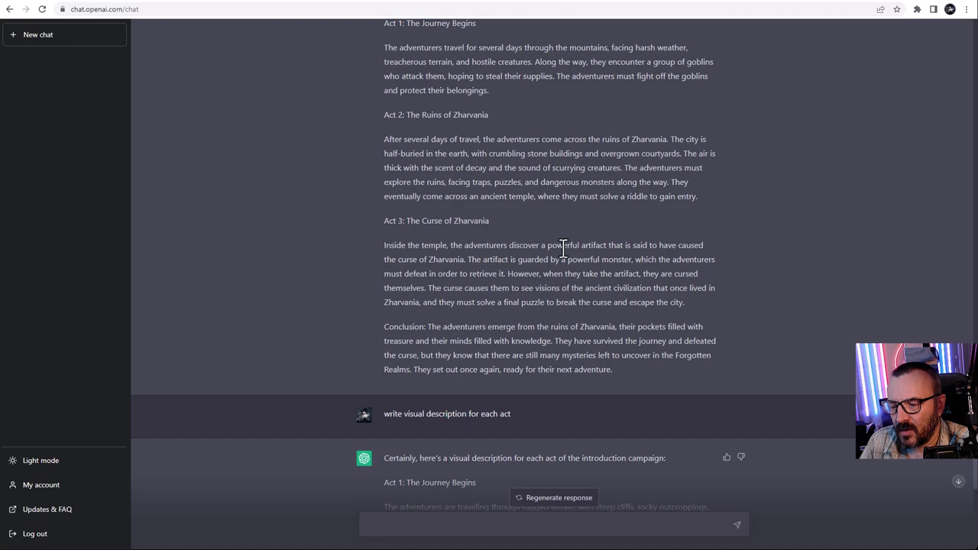
pyautogui.scroll(-1, 497, 332)
pyautogui.scroll(1, 486, 242)
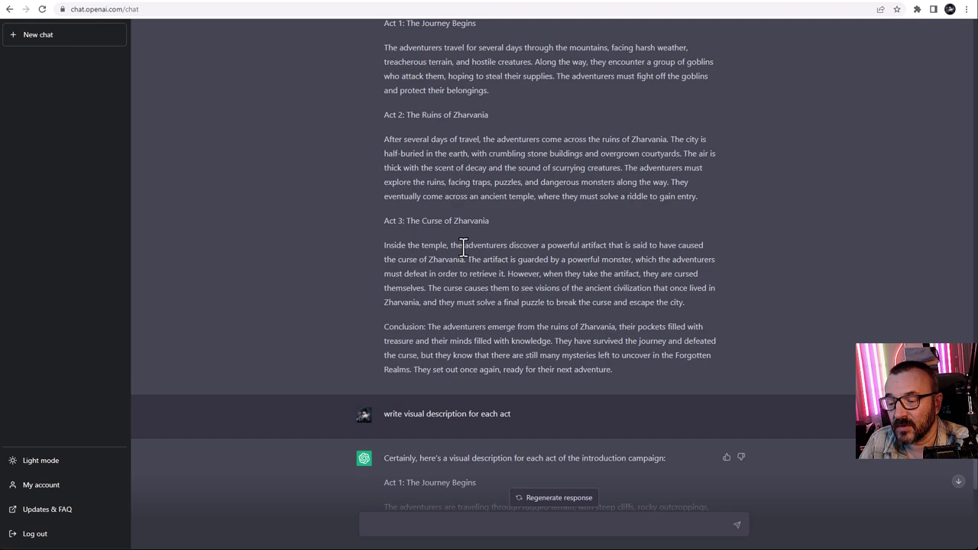
# Highlight the "write visual description for each act" prompt and the visual description of Act 1, then clear the selection
pyautogui.scroll(-3, 483, 259)
pyautogui.moveTo(535, 261); pyautogui.dragTo(396, 266)
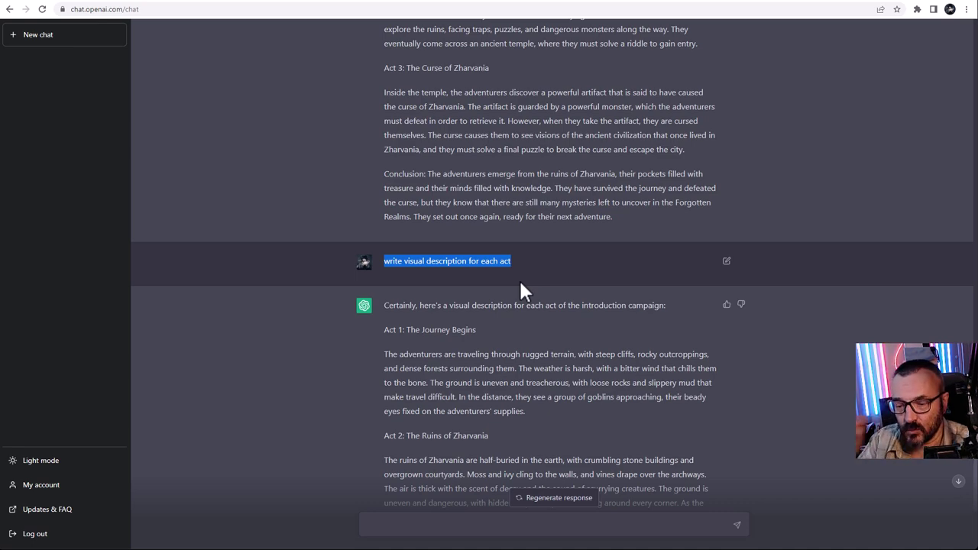
pyautogui.scroll(-2, 522, 291)
pyautogui.moveTo(528, 306); pyautogui.dragTo(386, 258)
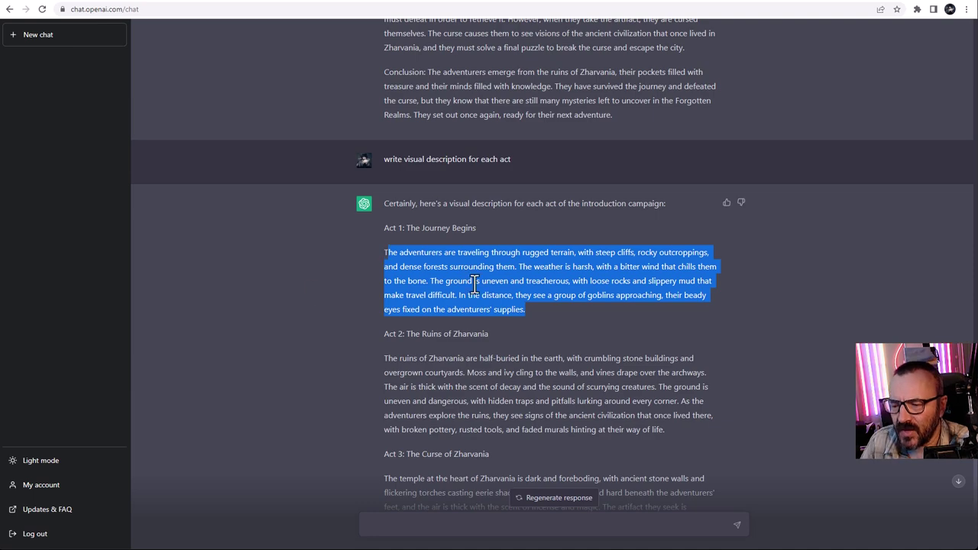
pyautogui.click(443, 256)
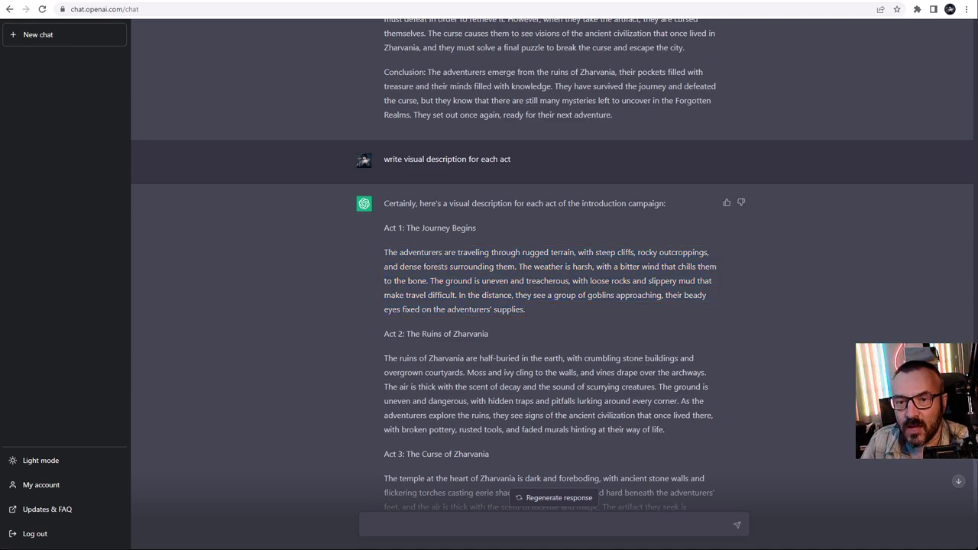
# Switch to the Midjourney Bot chat in Discord, view the four-image grid of the town of Greenhaven enlarged, and close the preview
pyautogui.hotkey('ctrl', 'Tab')
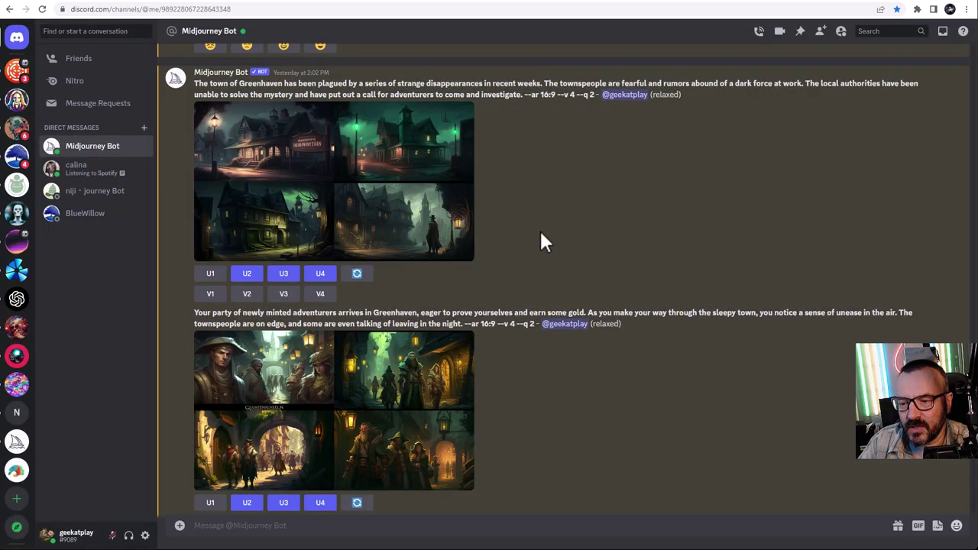
pyautogui.click(387, 180)
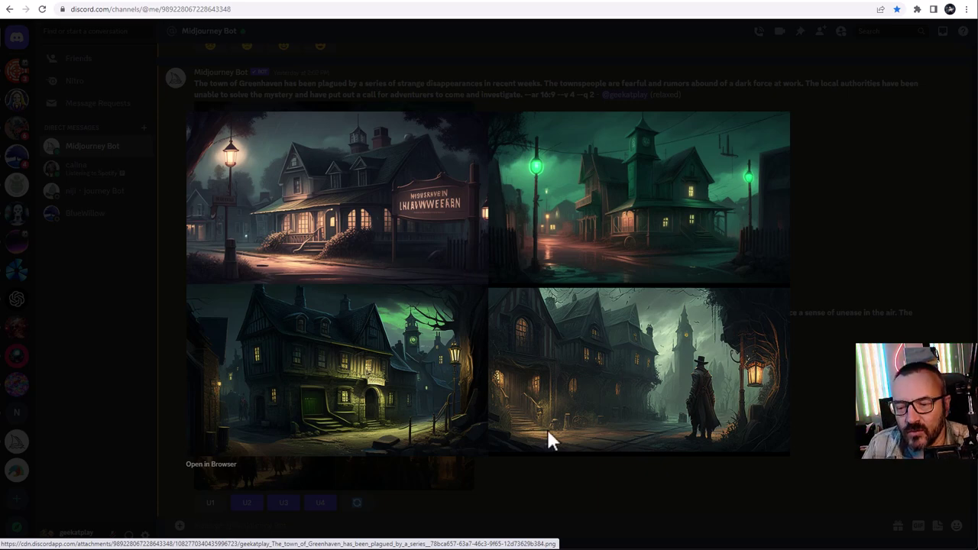
pyautogui.click(828, 180)
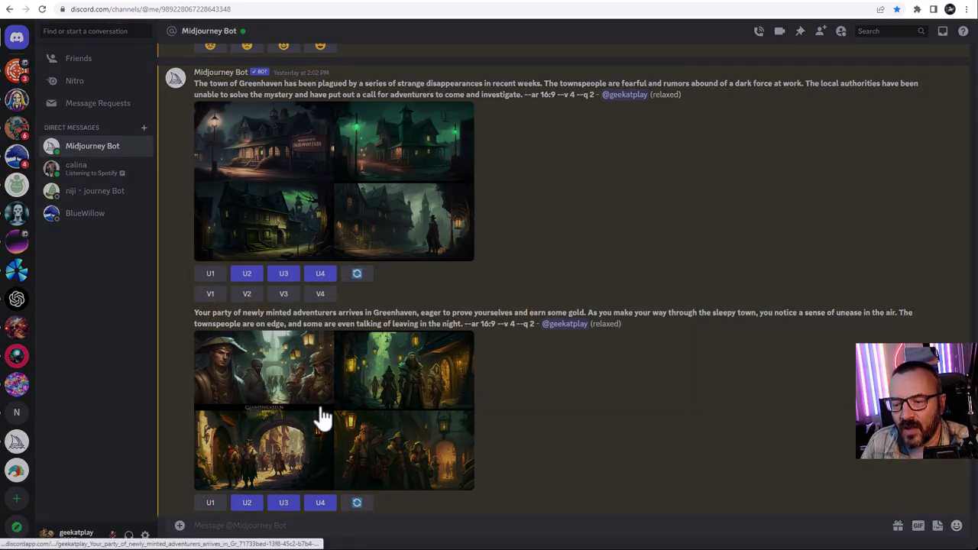
# View the grid of adventurers arriving in Greenhaven enlarged, close the preview, and look at the cave investigation prompt and its images
pyautogui.click(321, 415)
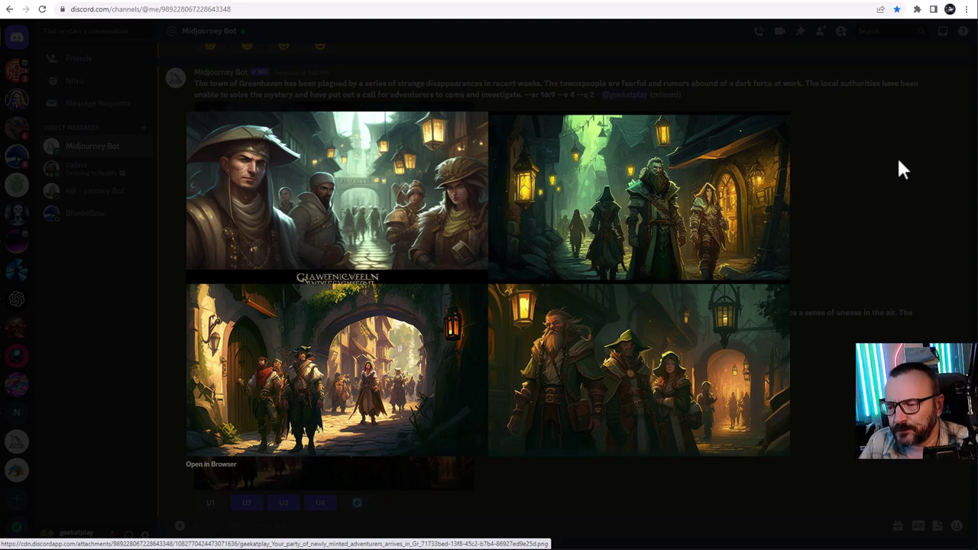
pyautogui.click(839, 227)
pyautogui.scroll(-5, 390, 262)
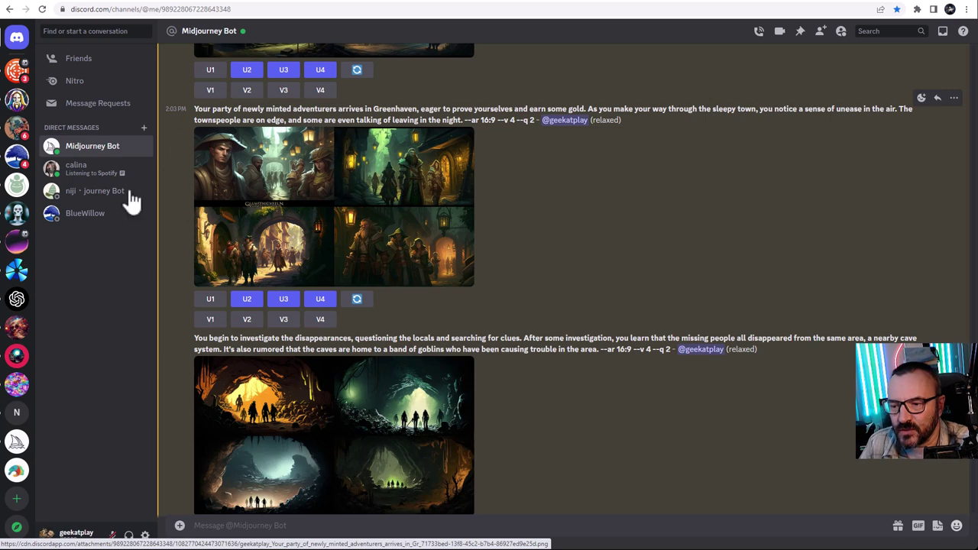
pyautogui.scroll(1, 477, 252)
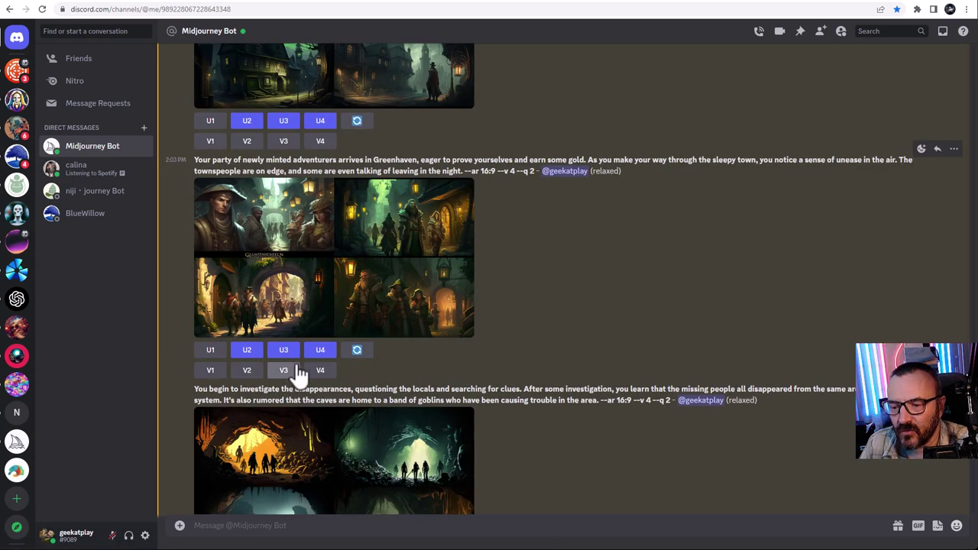
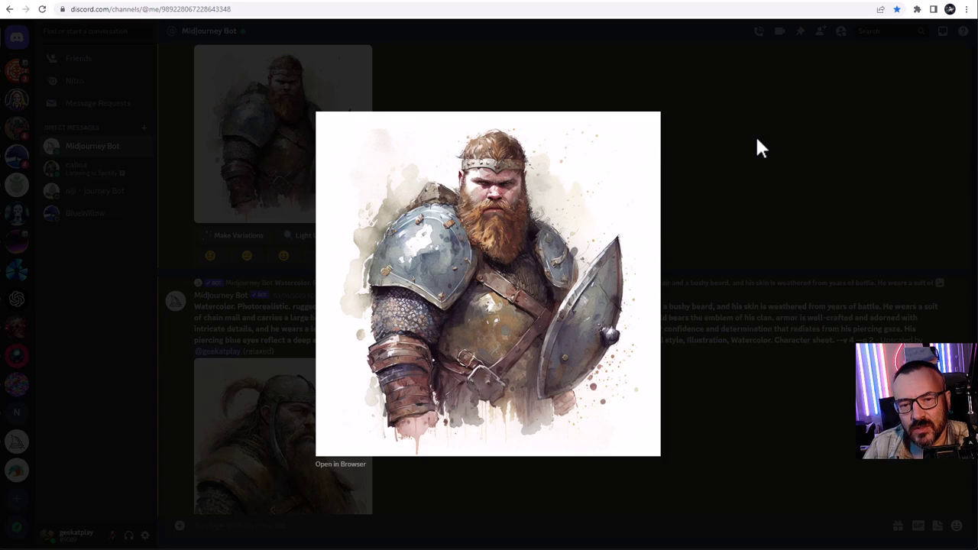
# Close the dwarf warrior preview and start an /imagine prompt with the pasted link of that dwarf image
pyautogui.click(755, 135)
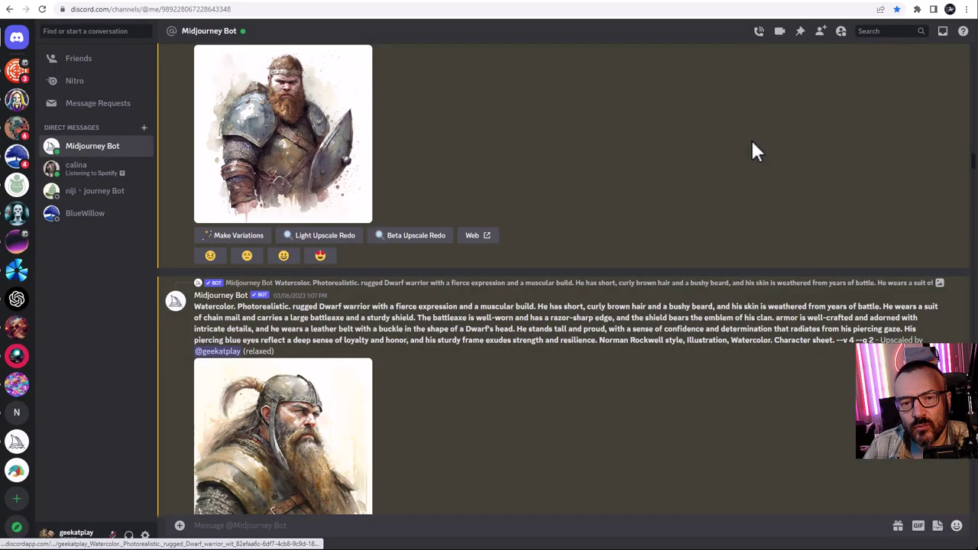
pyautogui.click(447, 527)
pyautogui.write('/im')
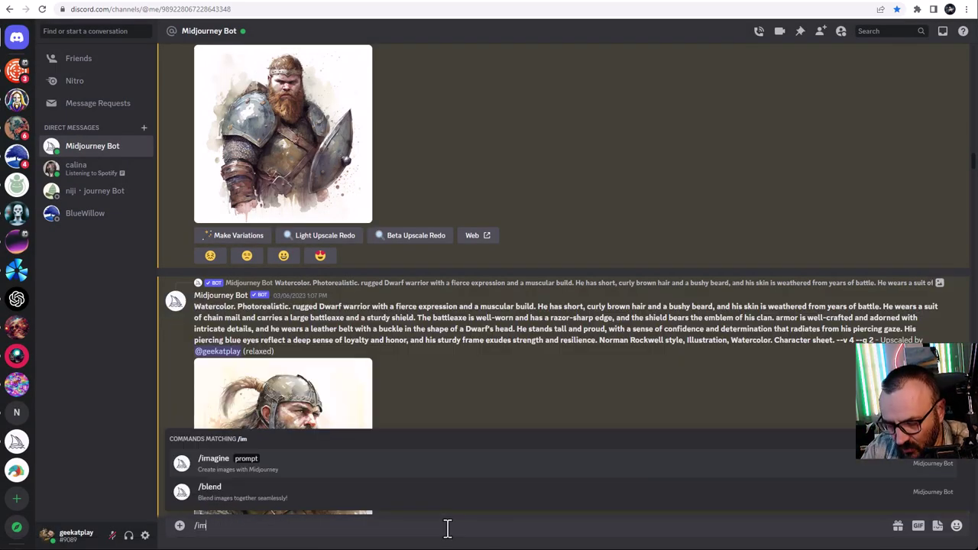
pyautogui.press('Tab')
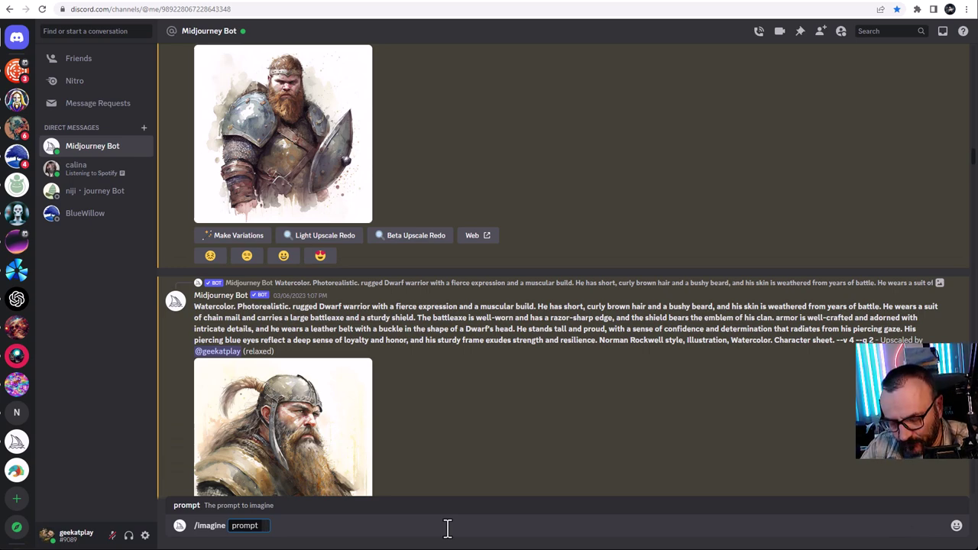
pyautogui.hotkey('ctrl', 'v')
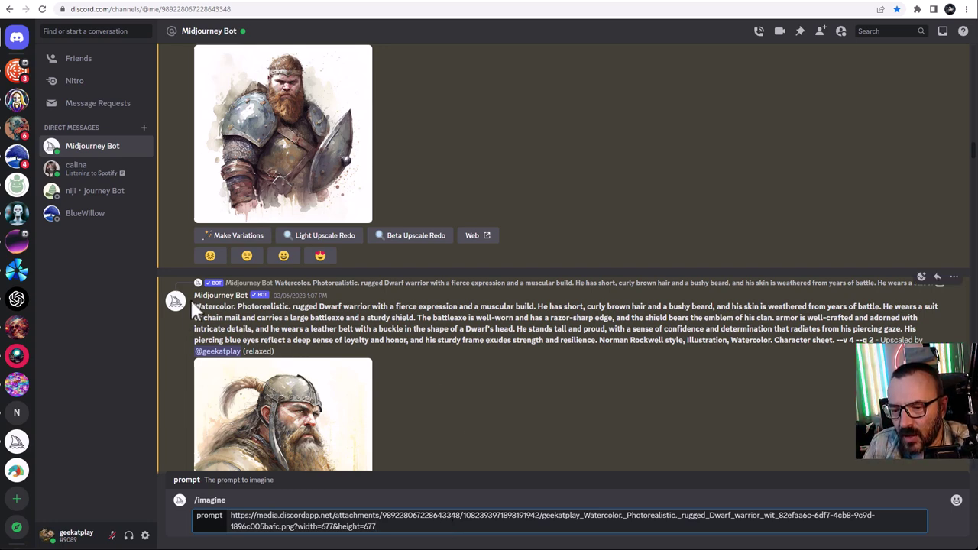
# Copy the dwarf warrior description, from "Watercolor. Photorealistic." through "Character sheet", and append it after the image link in the prompt
pyautogui.moveTo(193, 303); pyautogui.dragTo(835, 341)
pyautogui.hotkey('ctrl', 'c')
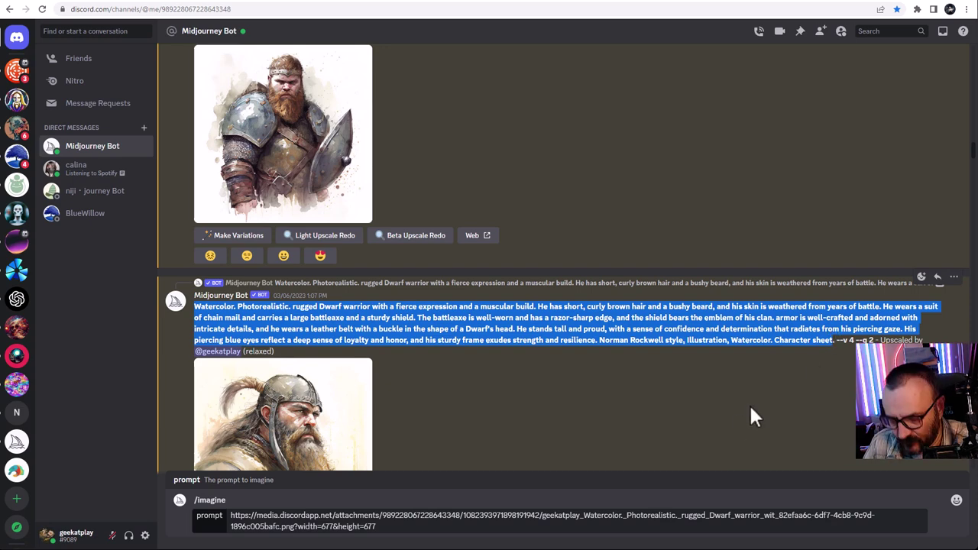
pyautogui.click(485, 525)
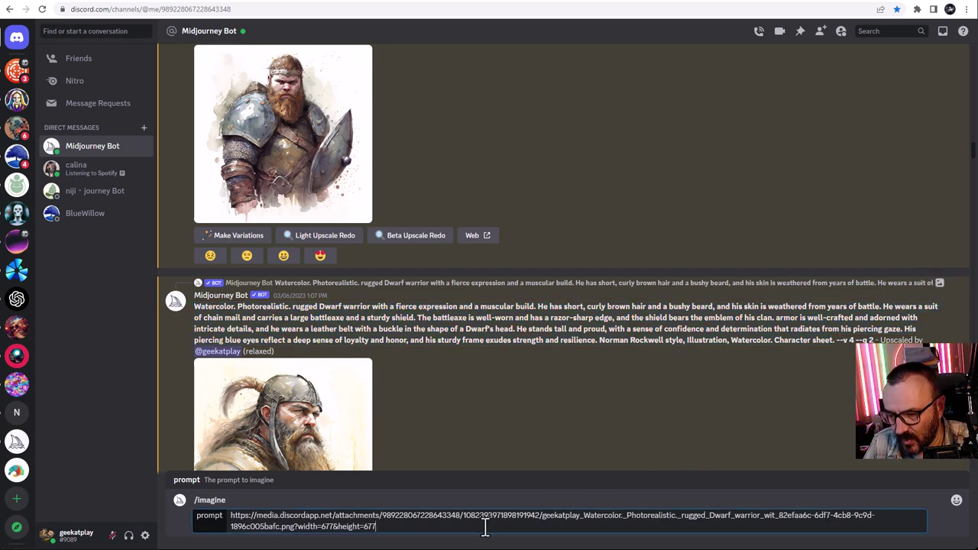
pyautogui.hotkey('ctrl', 'v')
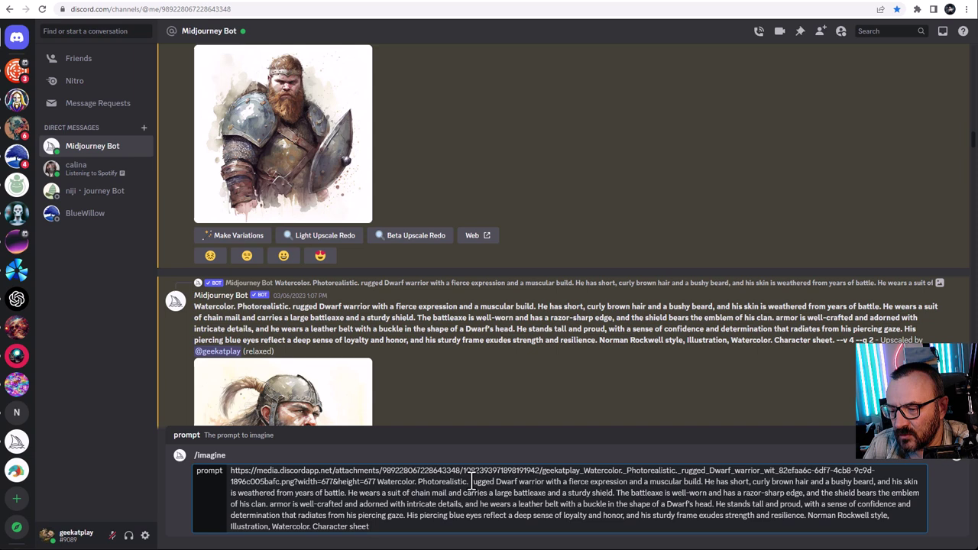
# Enclose "rugged Dwarf warrior with a fierce expression and a muscular build" in parentheses, weight it ::1.4, and submit the prompt
pyautogui.write('(')
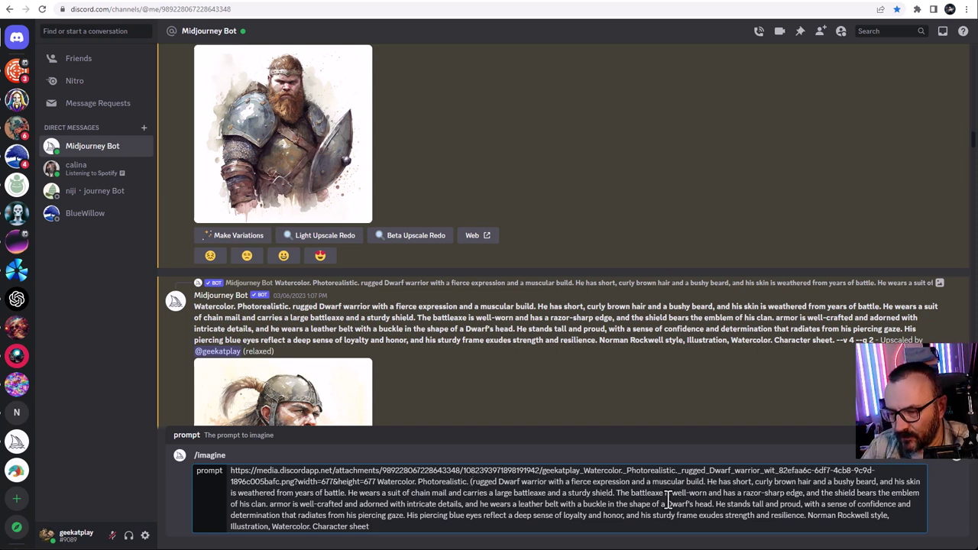
pyautogui.click(703, 483)
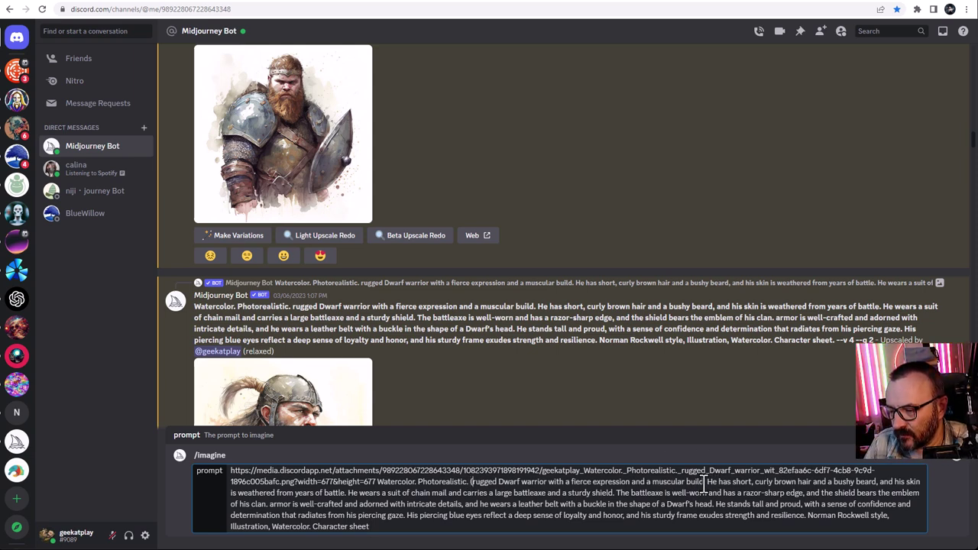
pyautogui.write(')')
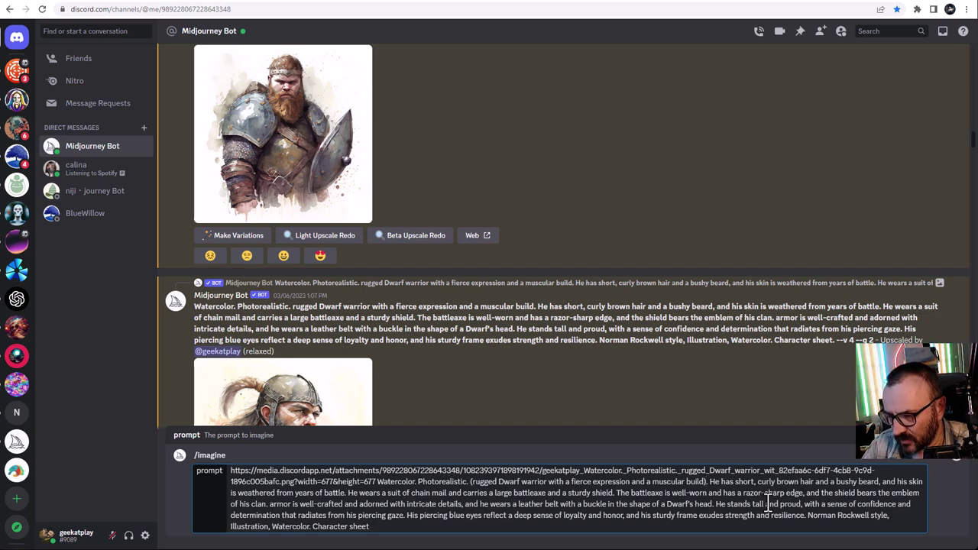
pyautogui.write('::')
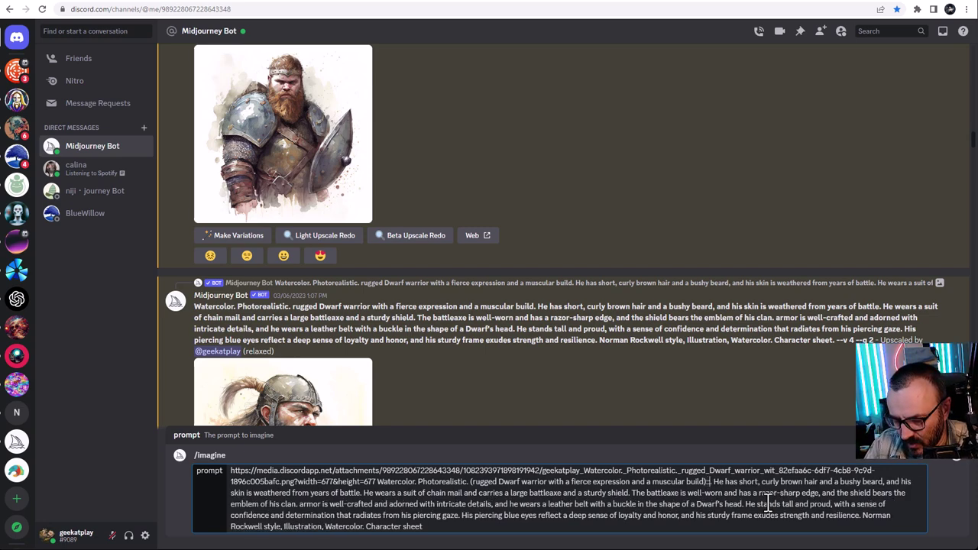
pyautogui.write('1.4')
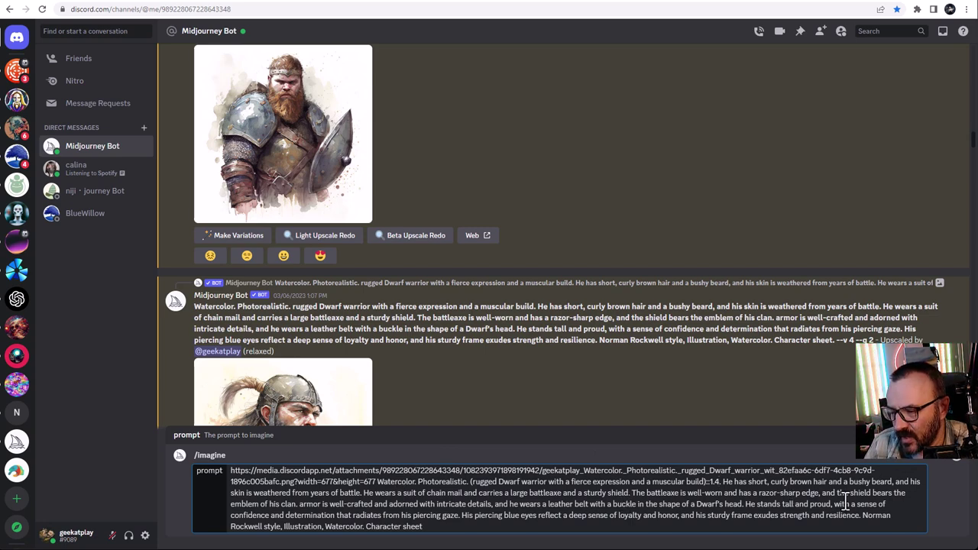
pyautogui.click(745, 504)
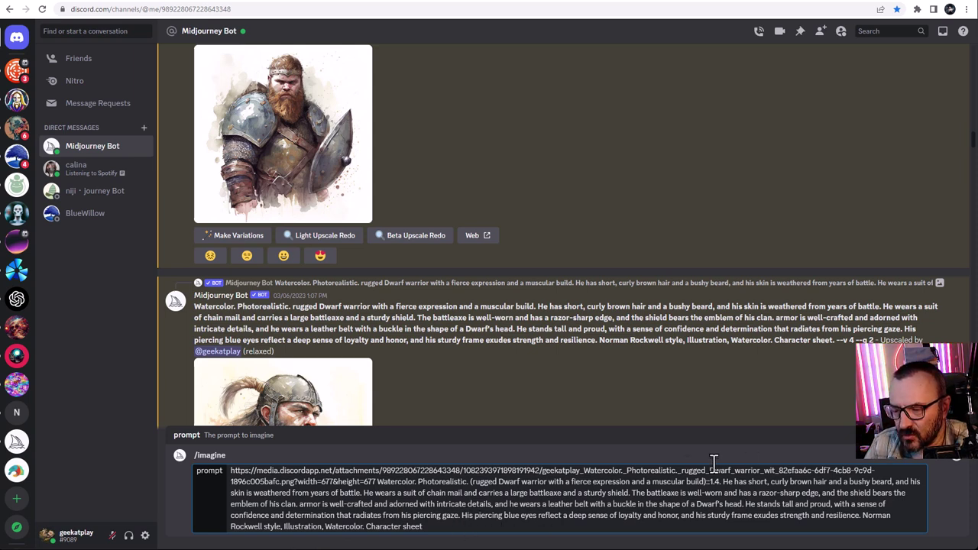
pyautogui.click(461, 527)
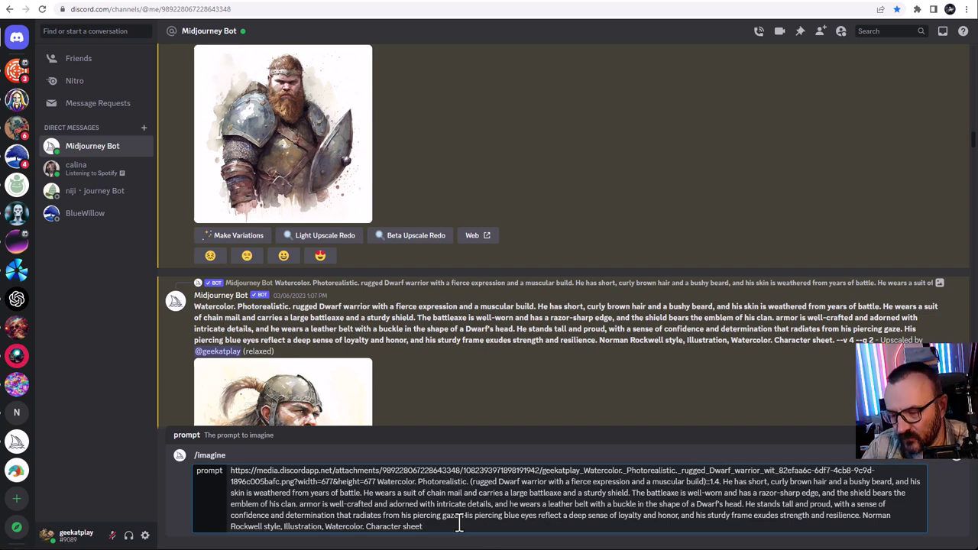
pyautogui.press('Return')
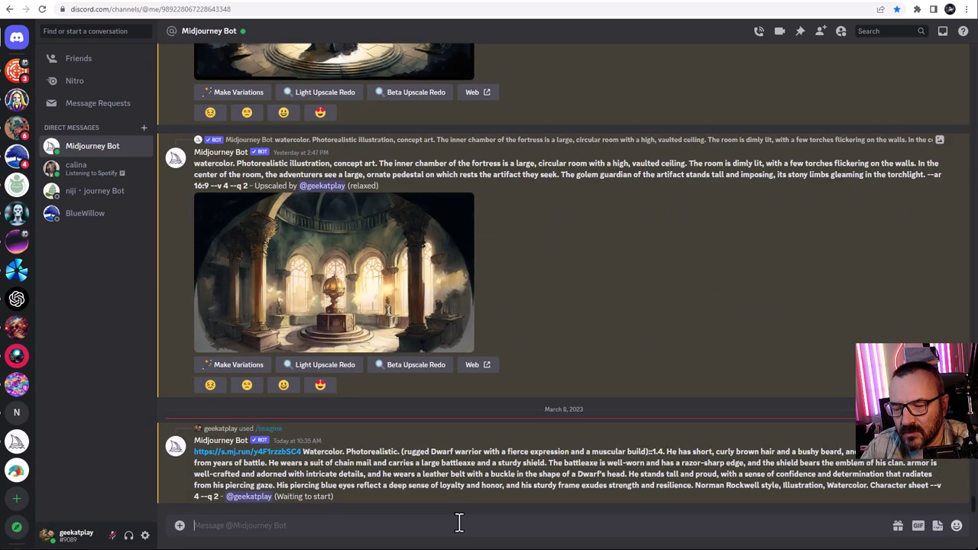
# Return to the earlier Greenhaven results, view the cave investigation grid enlarged, and close the preview
pyautogui.scroll(10, 183, 78)
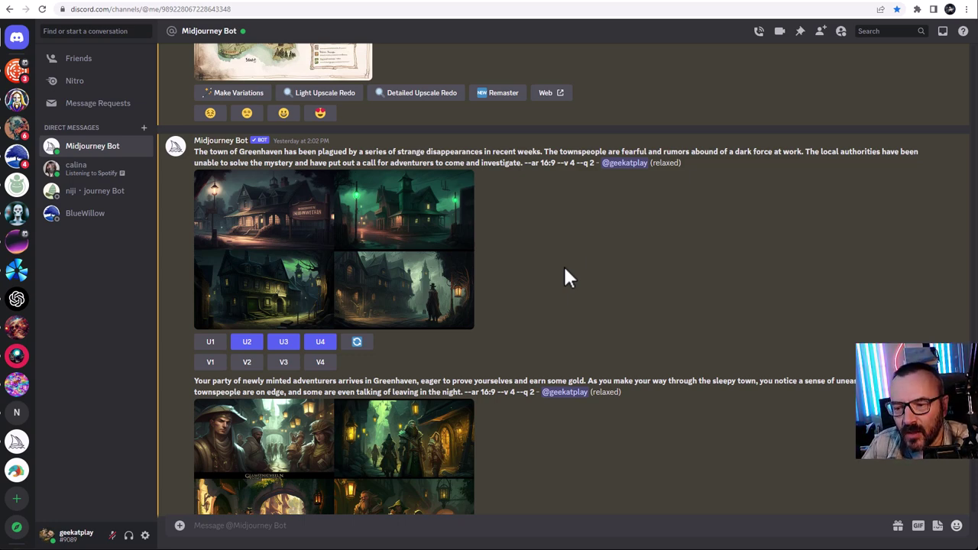
pyautogui.scroll(-2, 514, 264)
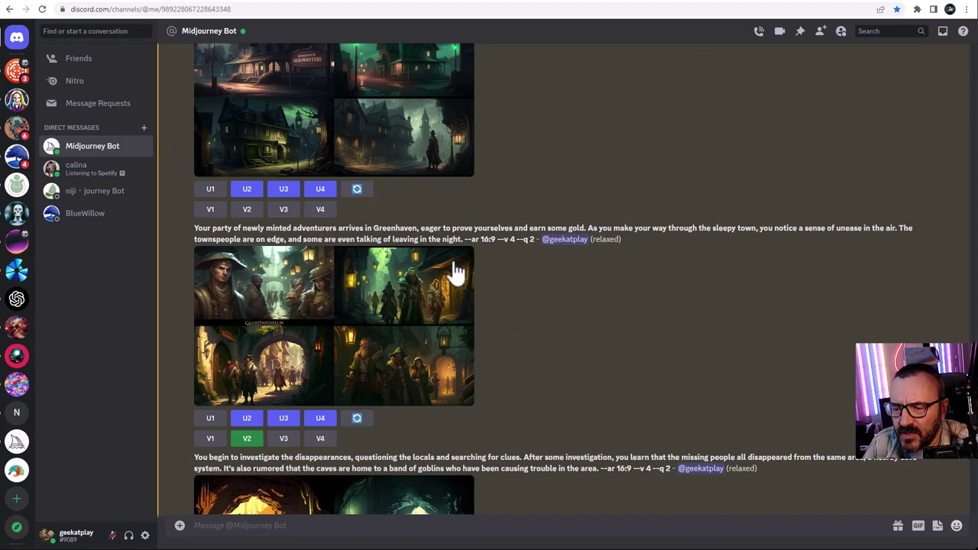
pyautogui.scroll(-3, 447, 271)
pyautogui.click(435, 315)
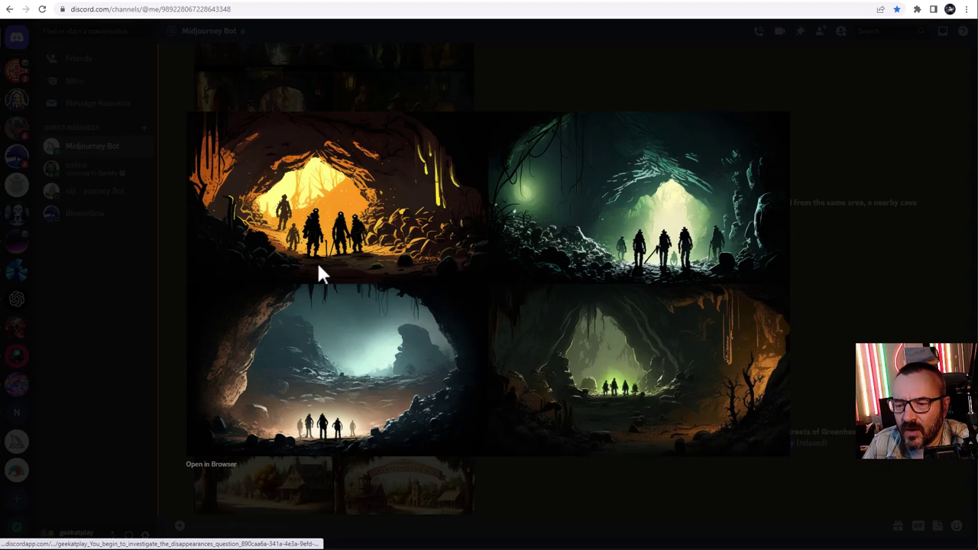
pyautogui.click(819, 252)
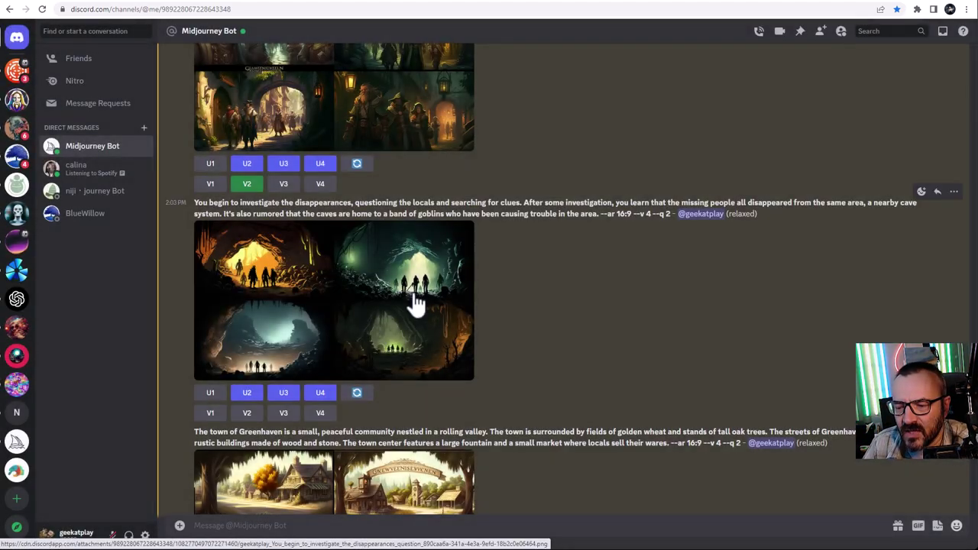
# View the goblin cave system grid enlarged, close it, highlight its prompt description without the parameters, and clear the selection
pyautogui.scroll(-5, 415, 301)
pyautogui.scroll(-1, 404, 321)
pyautogui.click(392, 344)
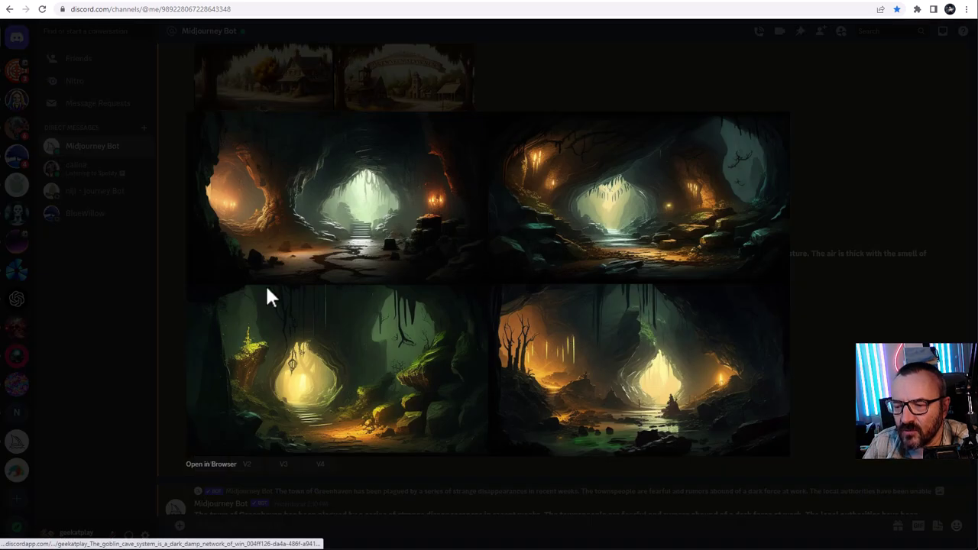
pyautogui.click(808, 328)
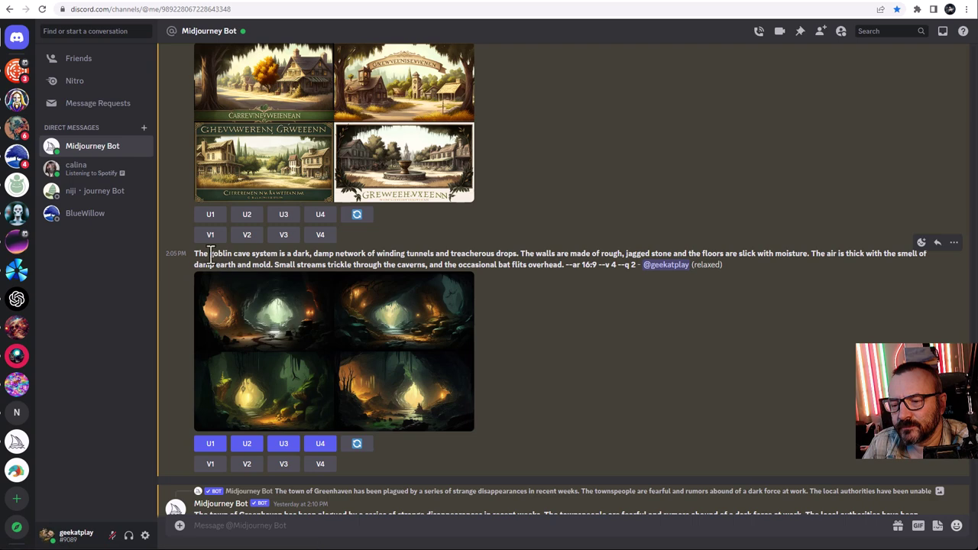
pyautogui.moveTo(195, 253); pyautogui.dragTo(565, 266)
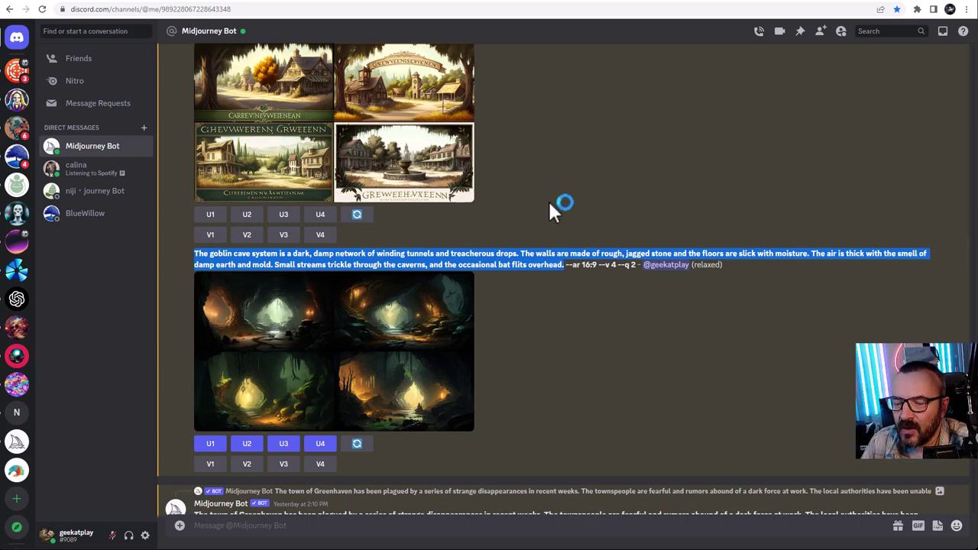
pyautogui.click(375, 253)
# Look through the Greenhaven town images and isometric views, view the adventurers by the sunlit archway enlarged, and close the preview
pyautogui.scroll(2, 422, 238)
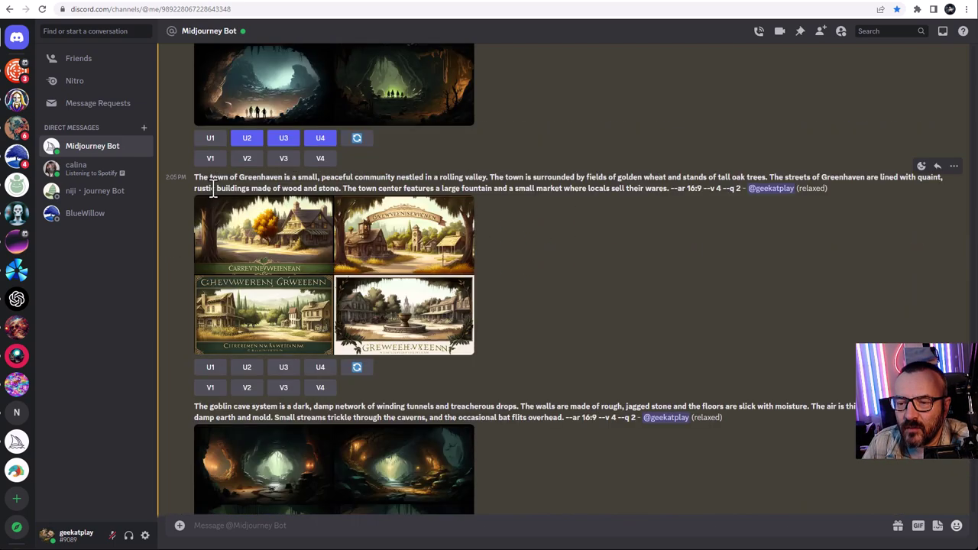
pyautogui.scroll(-7, 579, 290)
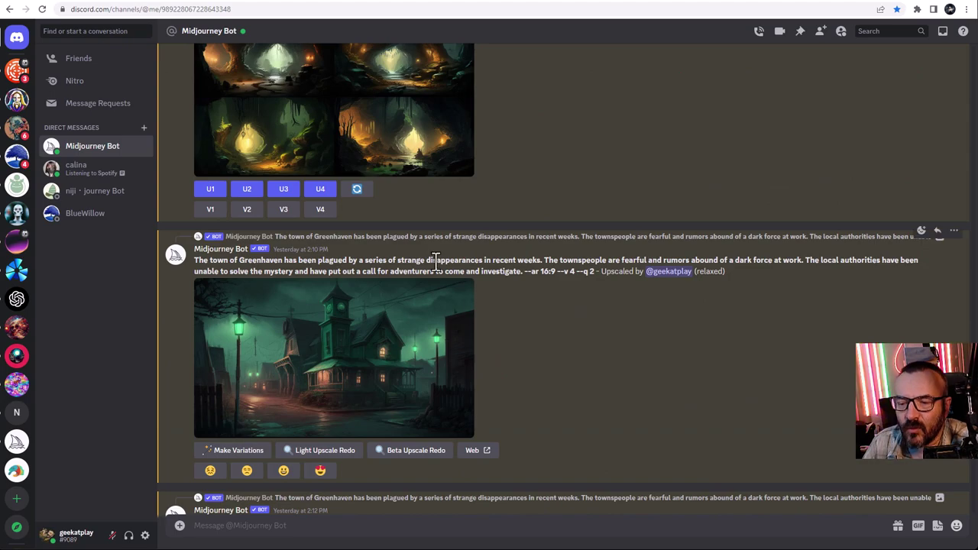
pyautogui.scroll(-7, 435, 260)
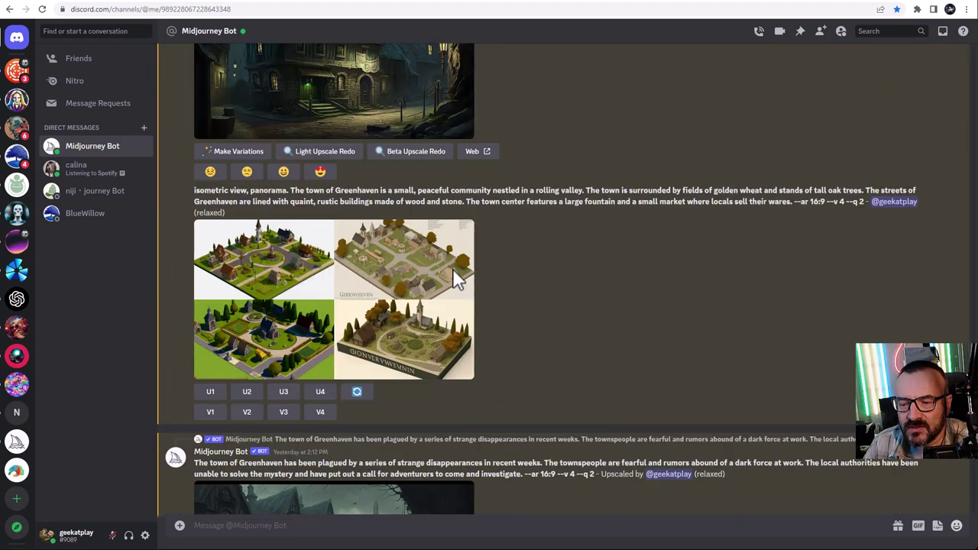
pyautogui.scroll(-5, 476, 263)
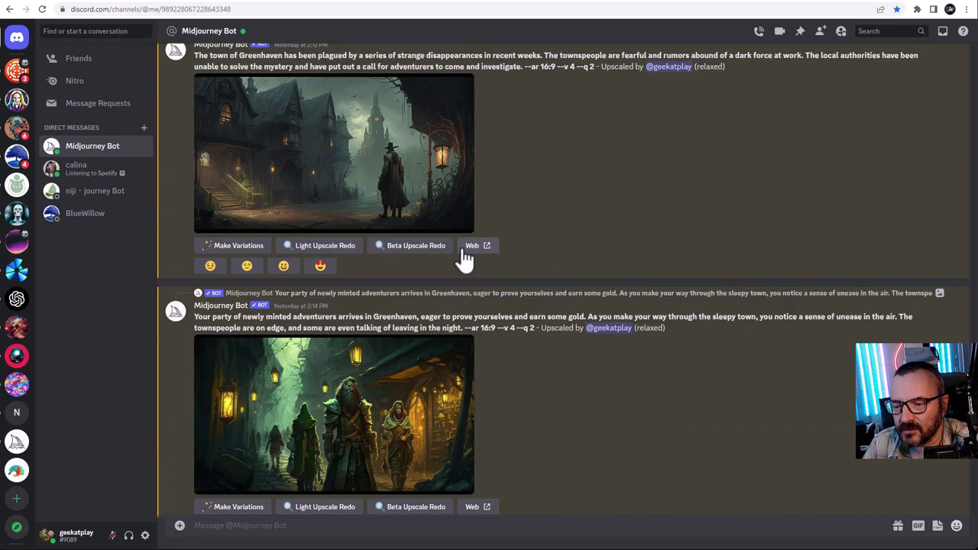
pyautogui.scroll(-5, 515, 229)
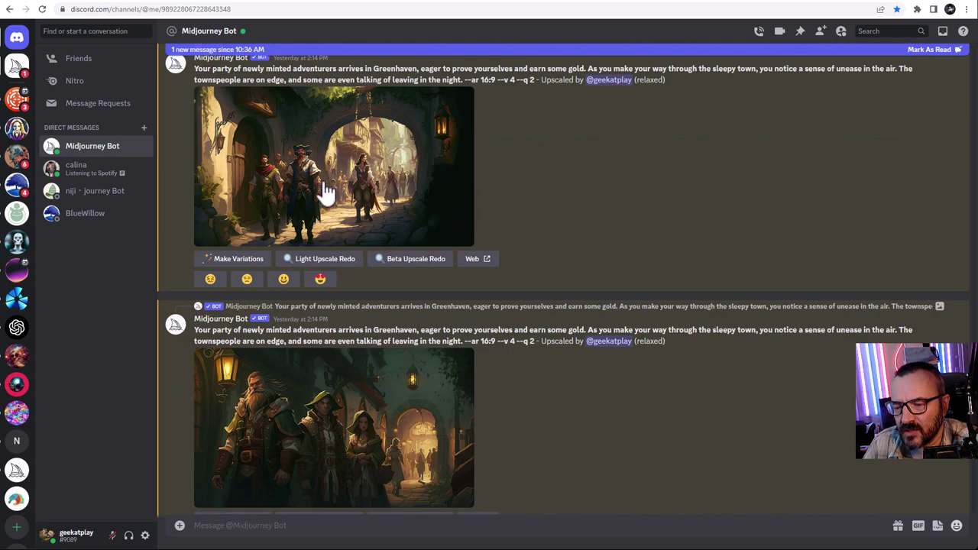
pyautogui.click(323, 192)
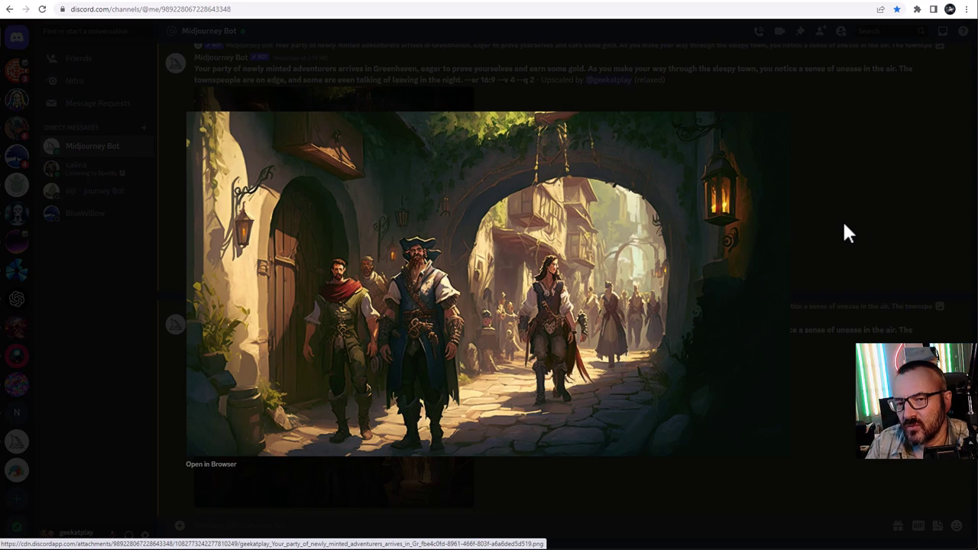
pyautogui.click(127, 38)
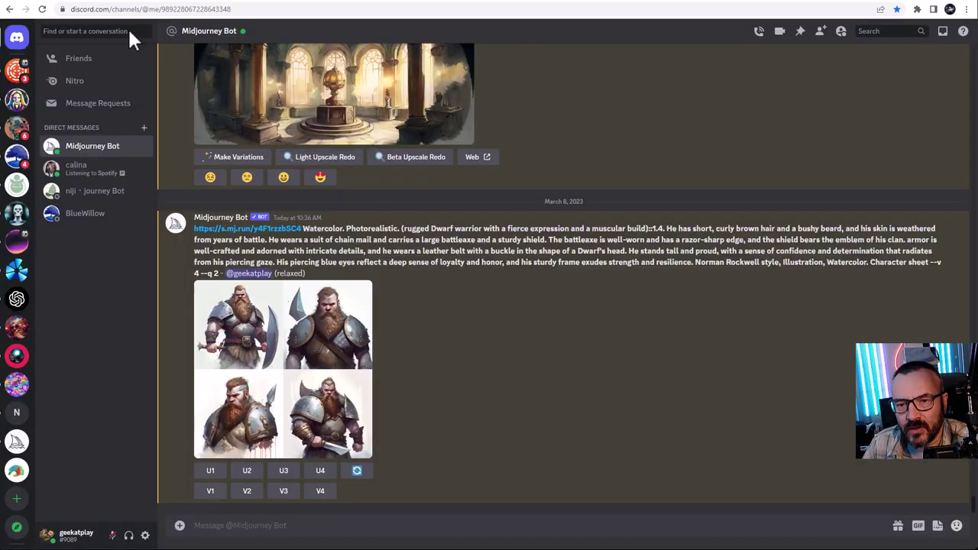
# View the new dwarf warrior grid and the fortress chamber with the round window above its doorway enlarged, closing each preview
pyautogui.click(230, 357)
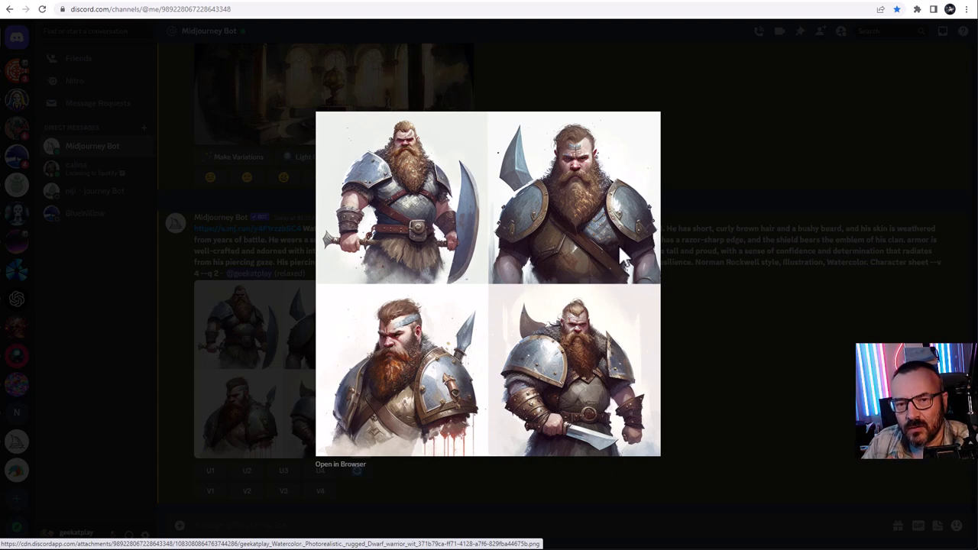
pyautogui.click(847, 295)
pyautogui.scroll(10, 848, 295)
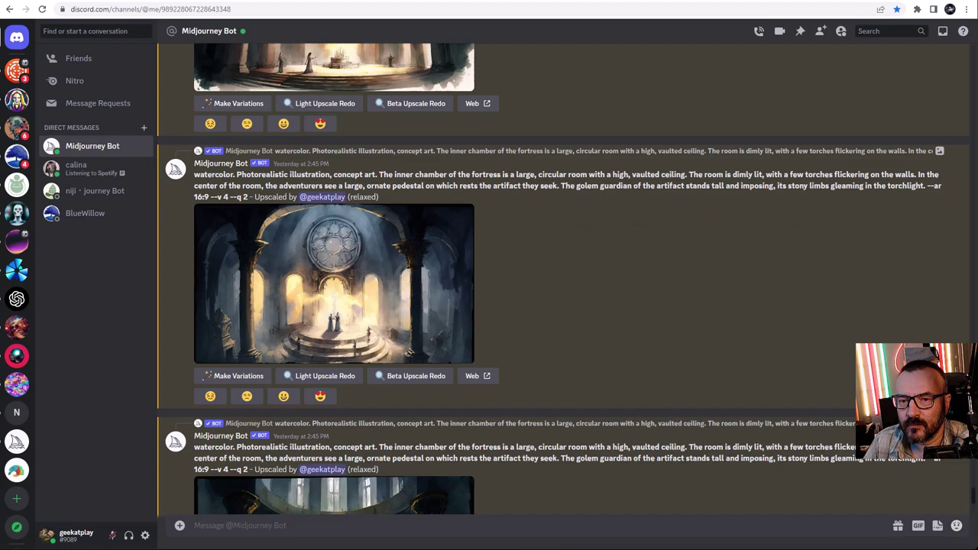
pyautogui.click(387, 249)
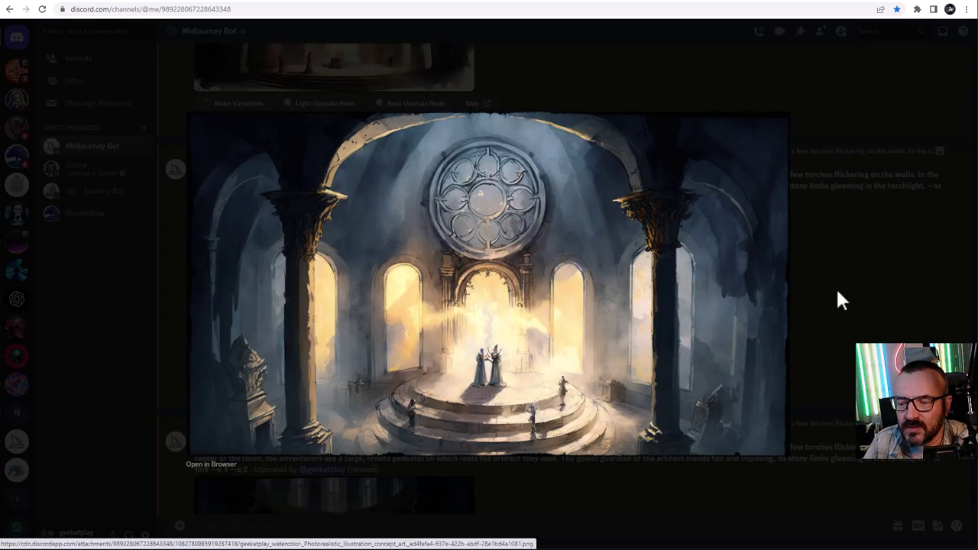
pyautogui.click(836, 289)
# Highlight the watercolor style words and the inner chamber wording in the next fortress prompt, and view its image enlarged
pyautogui.scroll(1, 410, 290)
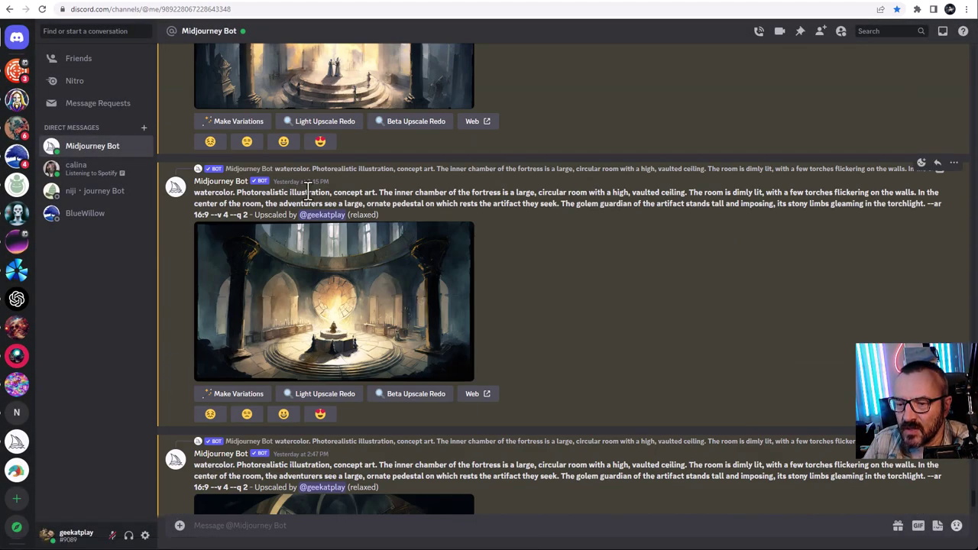
pyautogui.moveTo(195, 193); pyautogui.dragTo(297, 193)
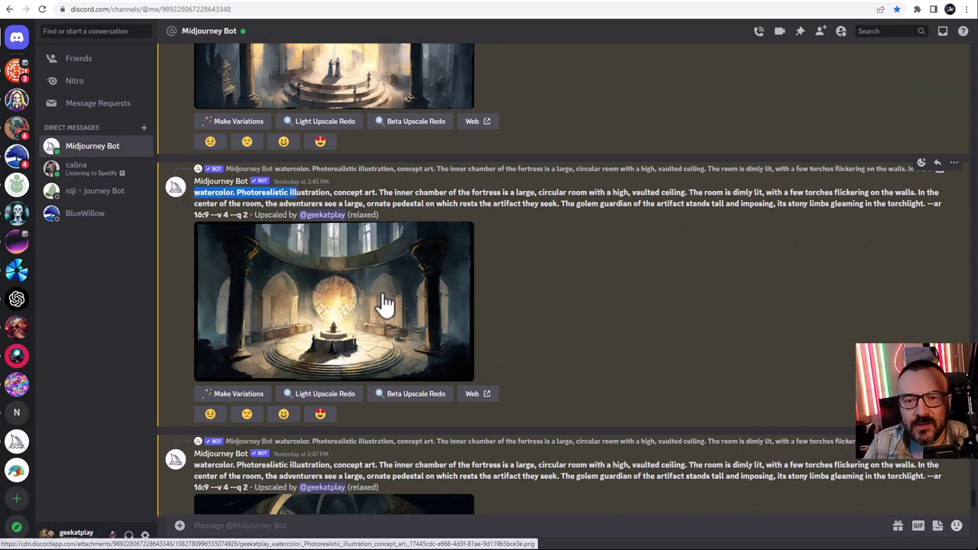
pyautogui.moveTo(388, 191); pyautogui.dragTo(622, 193)
pyautogui.click(389, 283)
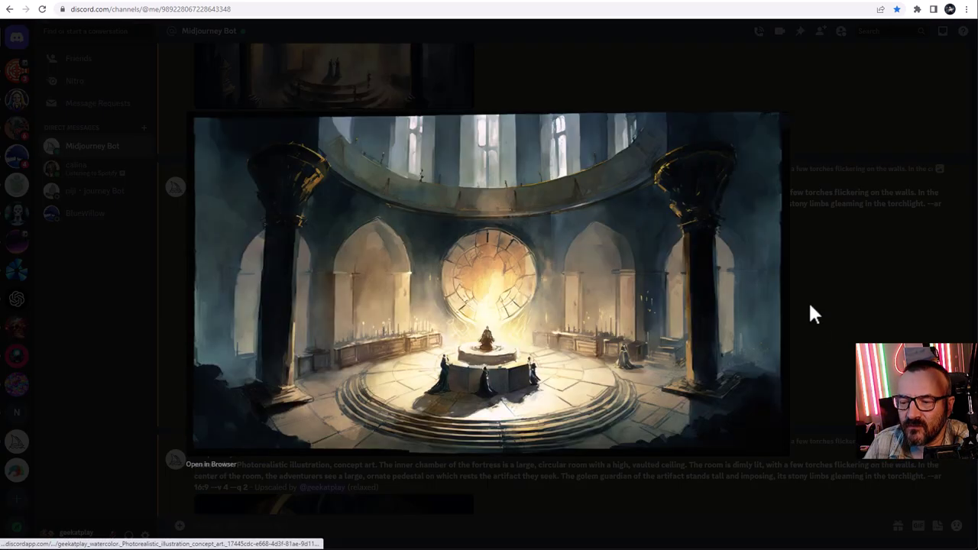
# Close the enlarged chamber image, switch to ChatGPT, and review the visual descriptions written for each campaign act
pyautogui.click(821, 315)
pyautogui.click(682, 3)
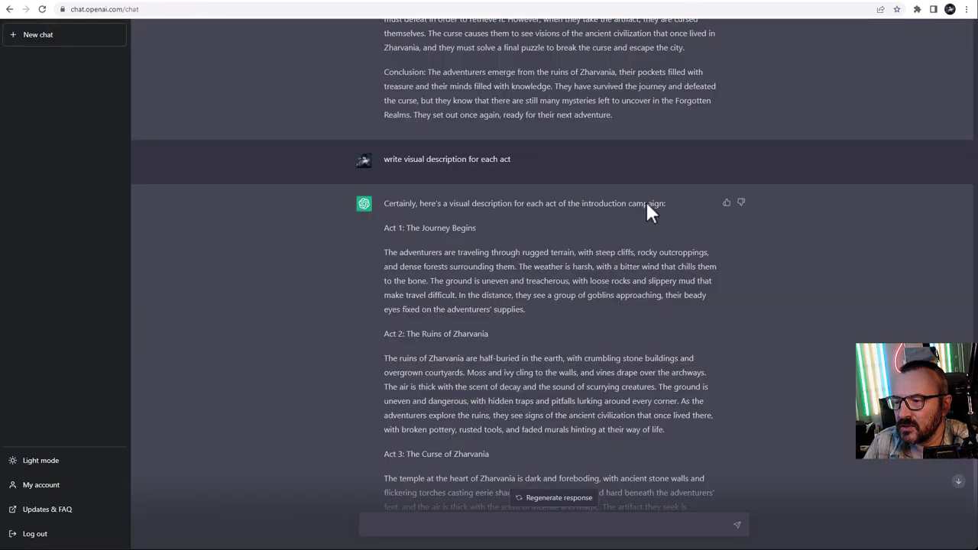
pyautogui.scroll(-1, 480, 284)
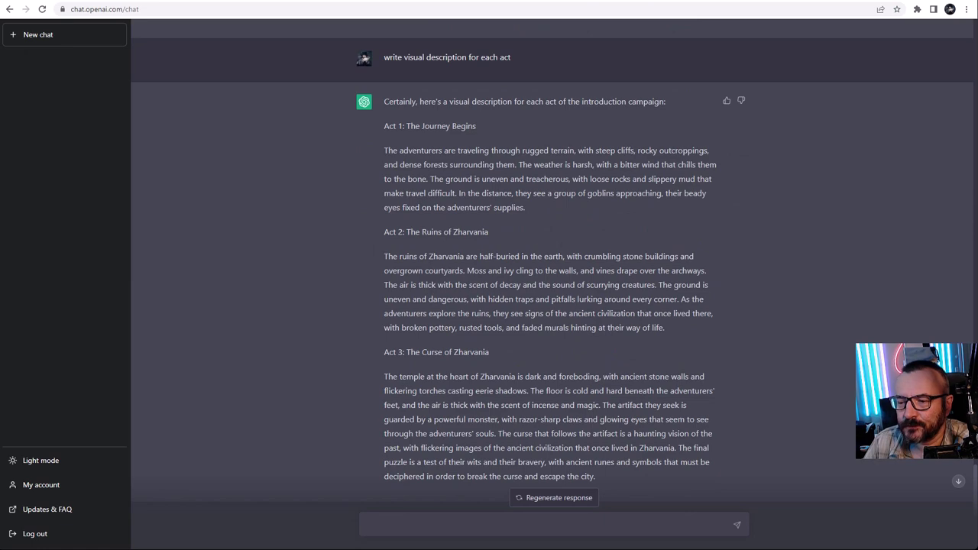
pyautogui.scroll(-1, 437, 193)
pyautogui.scroll(2, 439, 202)
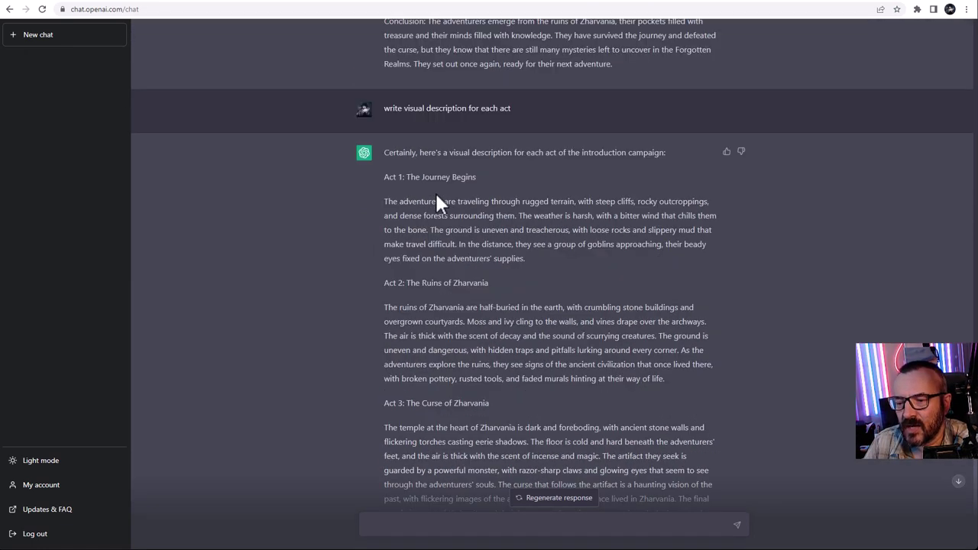
pyautogui.scroll(-1, 436, 196)
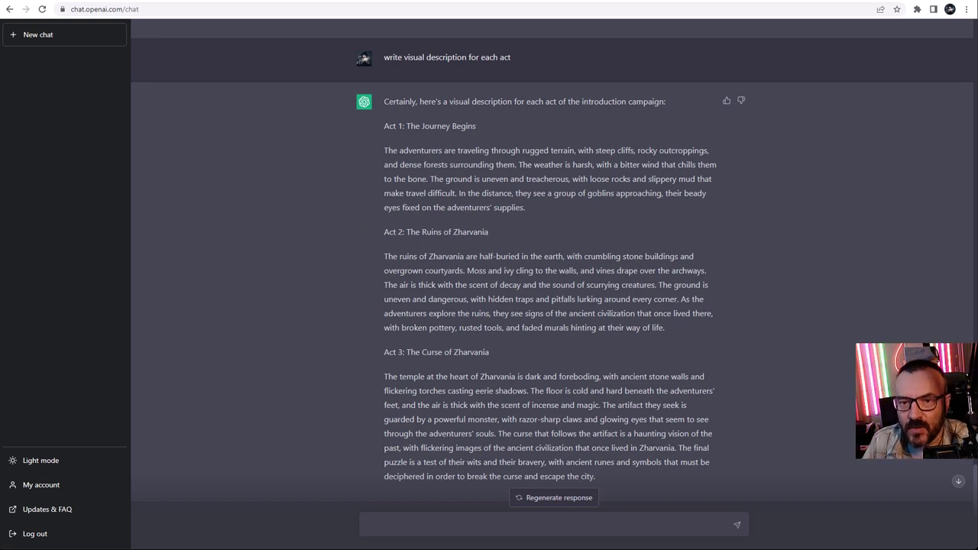
# Ask ChatGPT to "write description for the D&D map, optimize for AI image generator, based on campaign above" and copy the description paragraph
pyautogui.write('write description for the D&D map, optimize for AI image generator, based on campaign above')
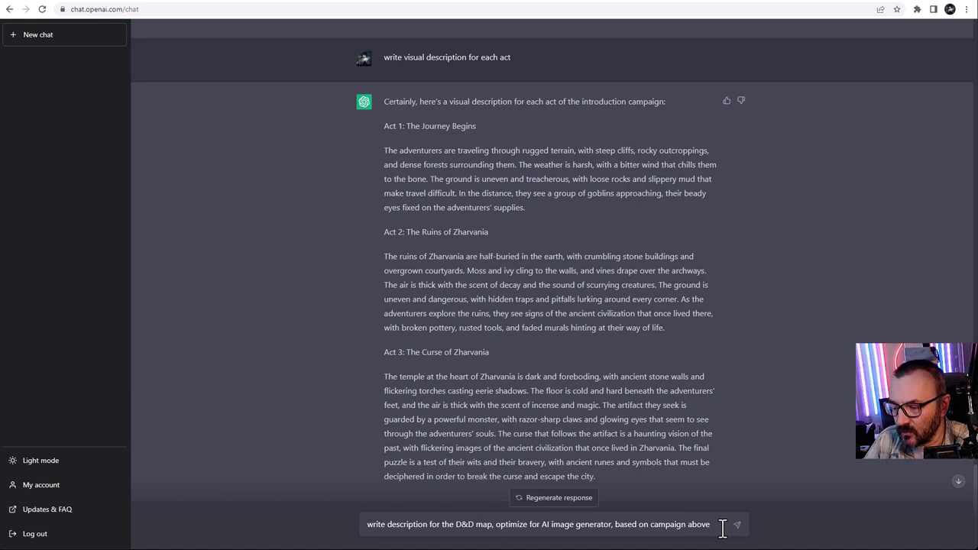
pyautogui.press('Return')
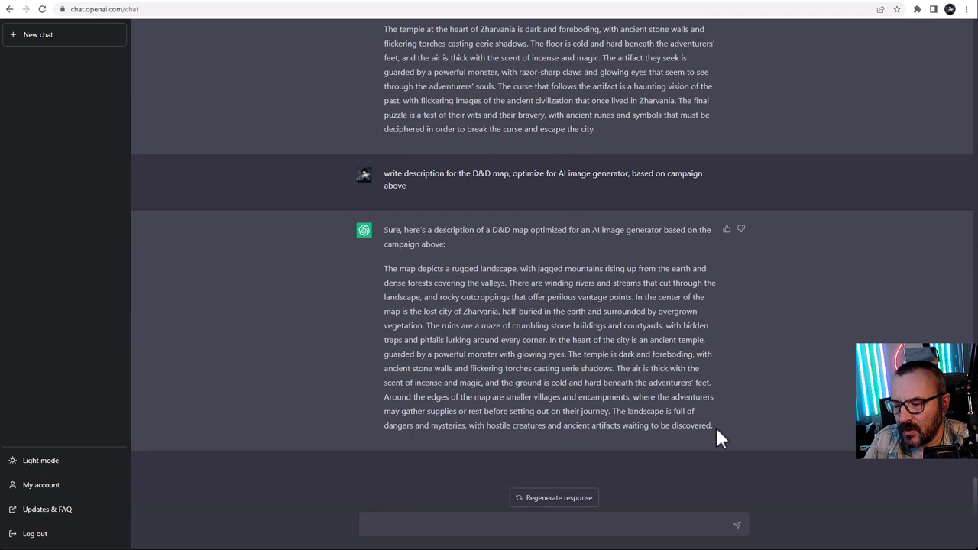
pyautogui.moveTo(715, 426); pyautogui.dragTo(382, 275)
pyautogui.hotkey('ctrl', 'c')
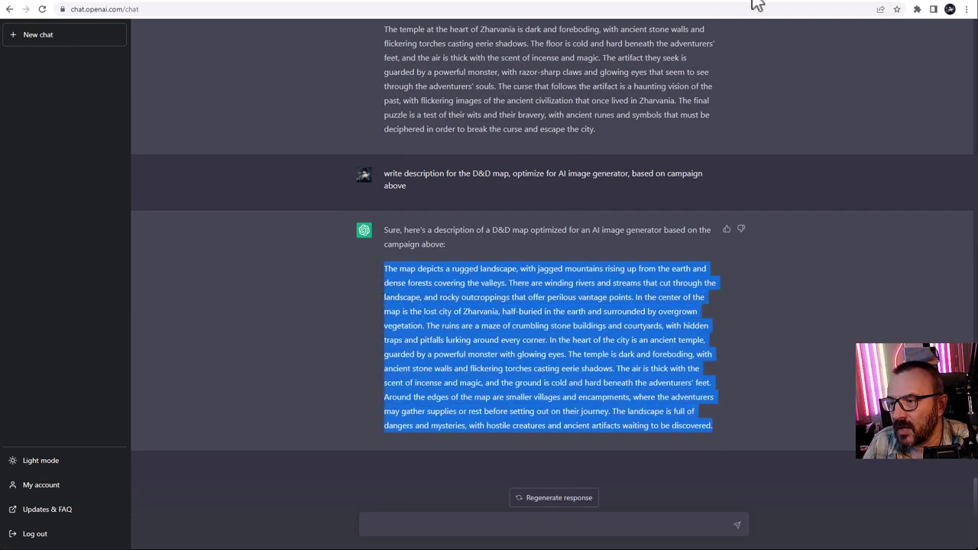
# Switch to the Midjourney Bot chat and submit an /imagine prompt of "isometric. panoramic. map." followed by the copied map description
pyautogui.click(786, 2)
pyautogui.scroll(-5, 397, 458)
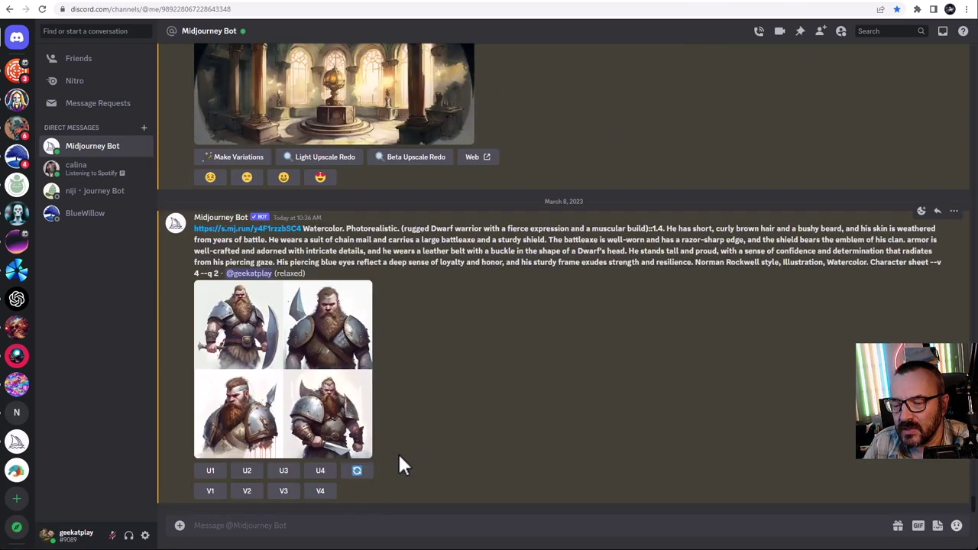
pyautogui.click(377, 528)
pyautogui.write('/im')
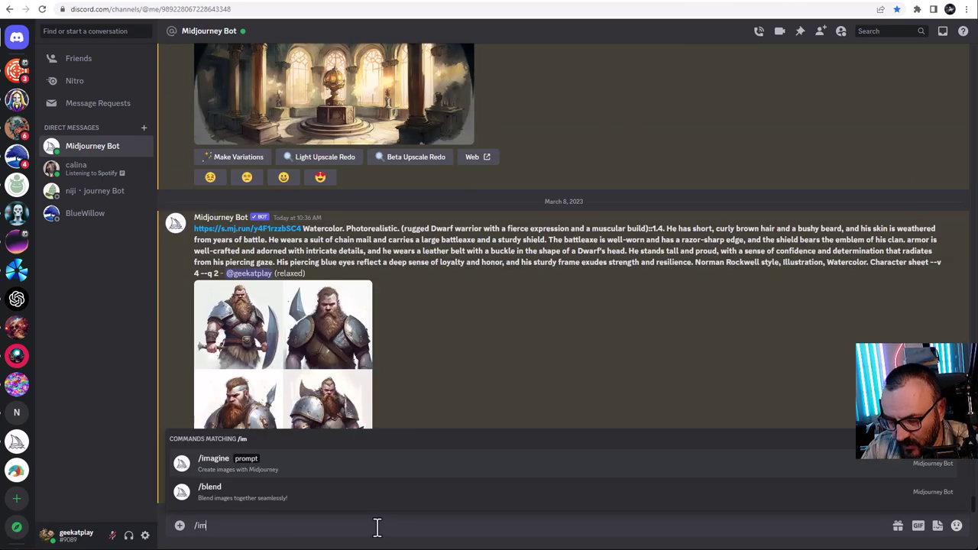
pyautogui.press('Tab')
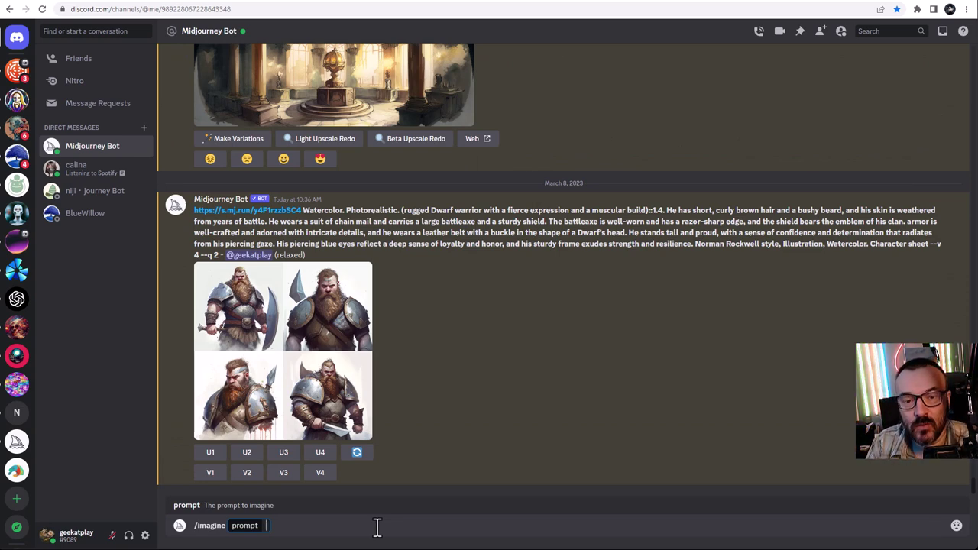
pyautogui.write('isometric')
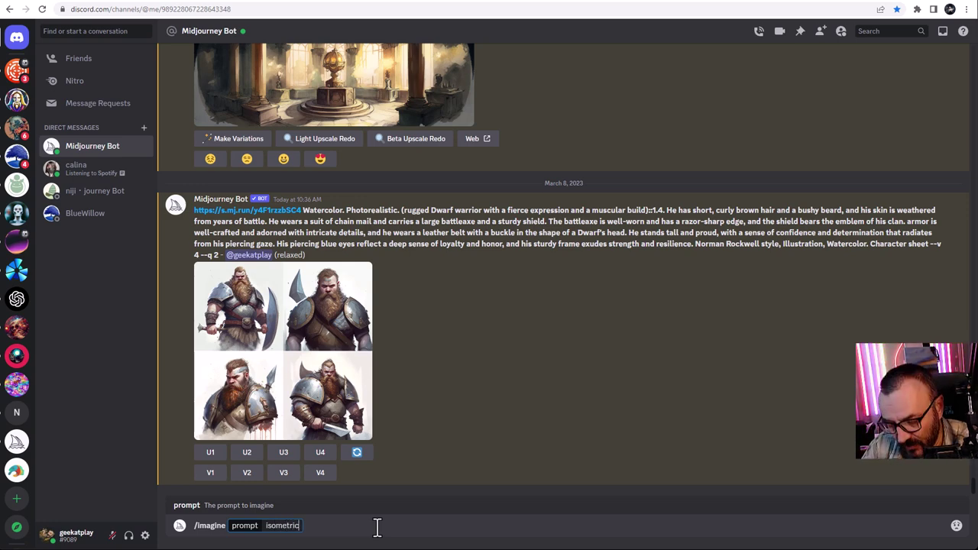
pyautogui.write('. panora')
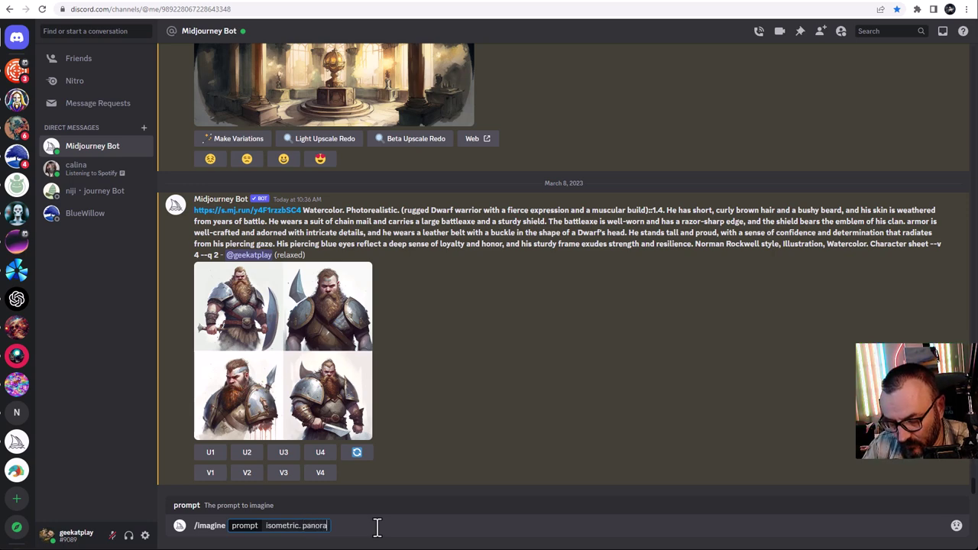
pyautogui.write('mic. ma')
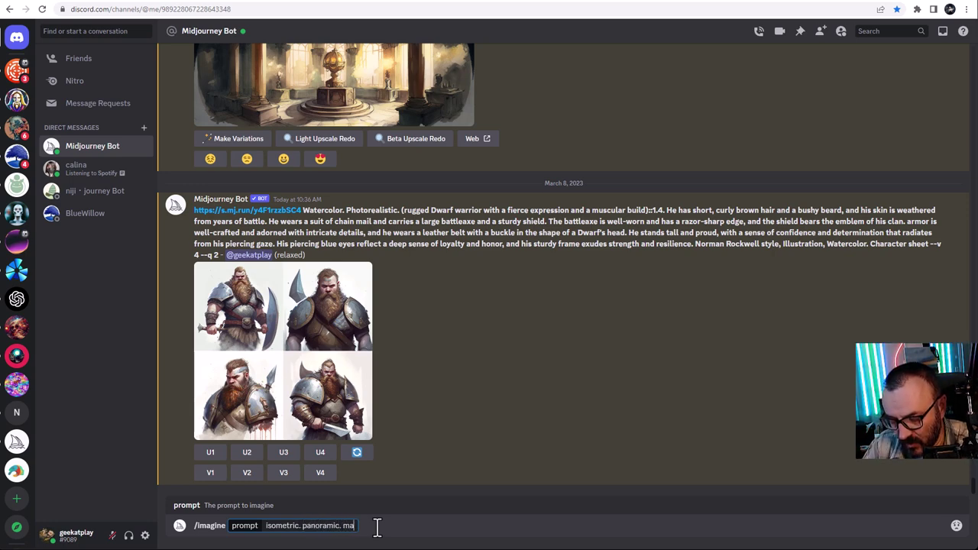
pyautogui.write('p.')
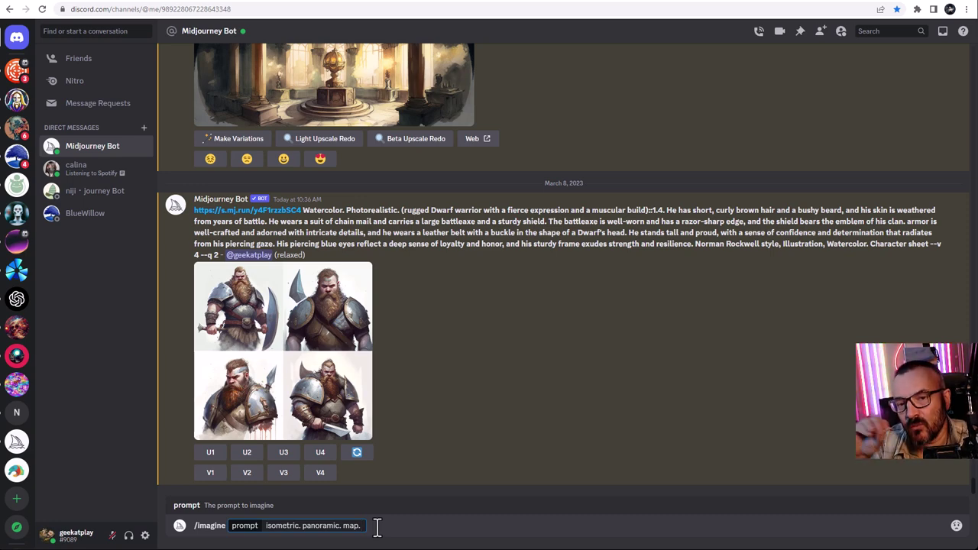
pyautogui.hotkey('ctrl', 'v')
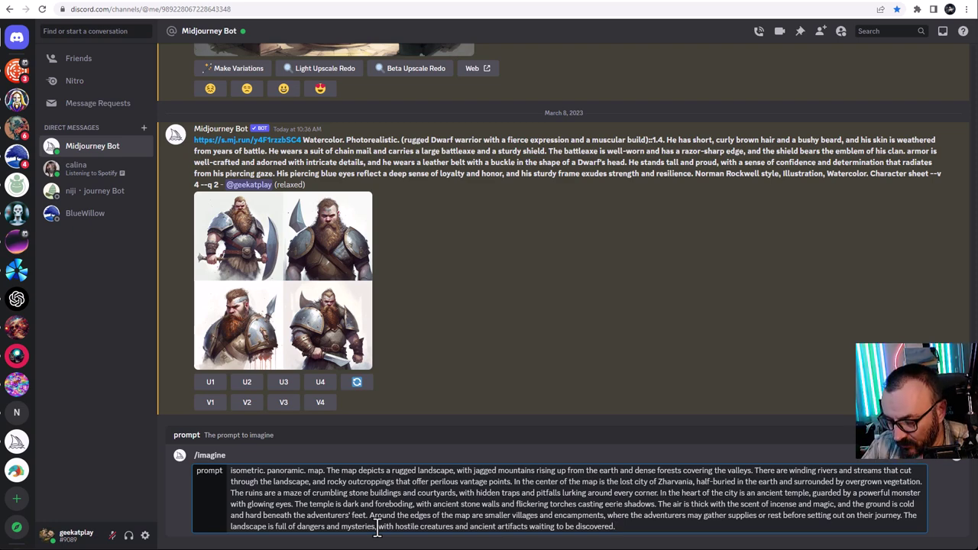
pyautogui.press('Return')
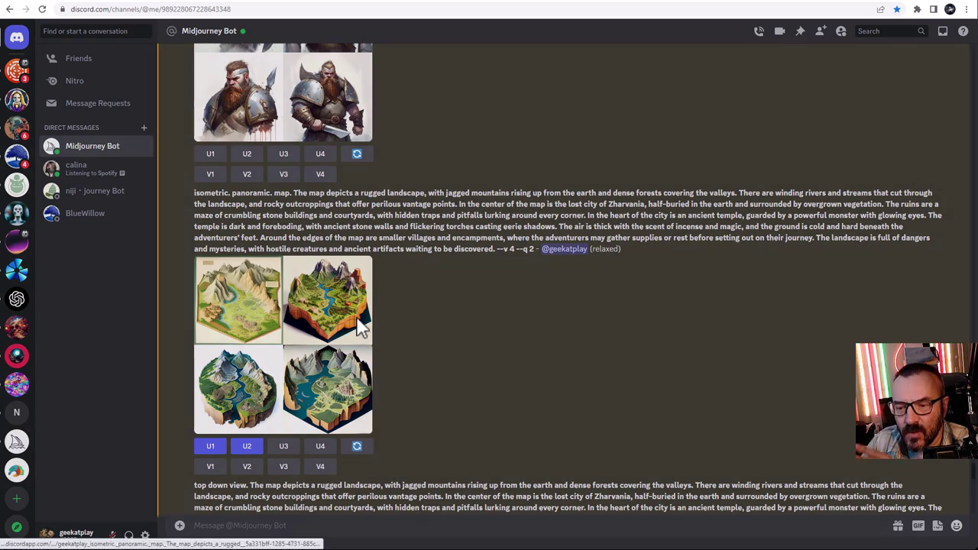
# View the isometric panoramic map grid and the top down view map grid enlarged, closing each preview
pyautogui.click(290, 315)
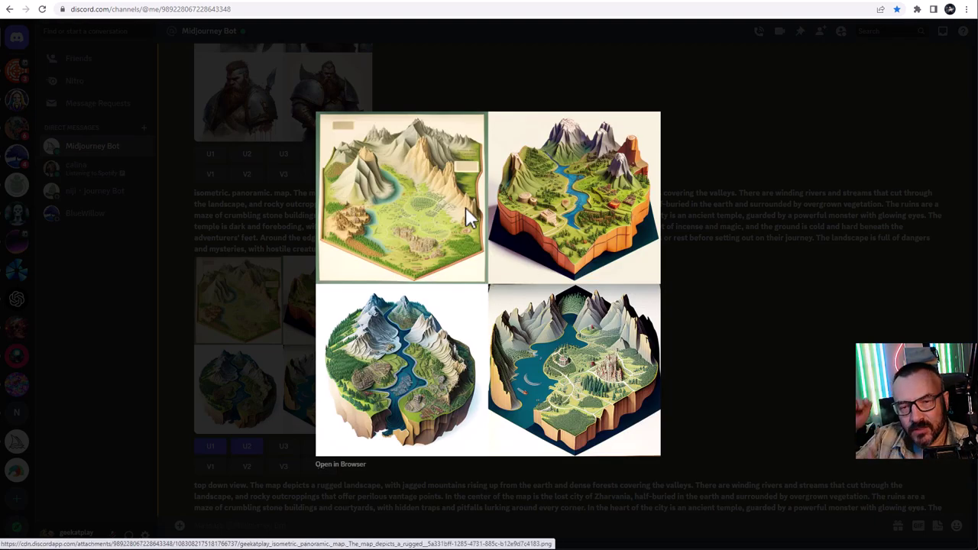
pyautogui.click(714, 313)
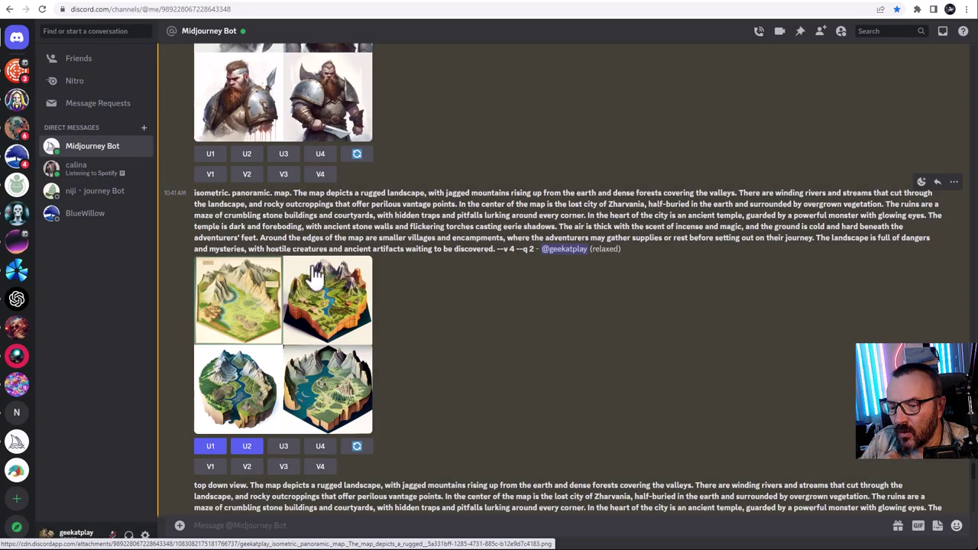
pyautogui.scroll(-3, 283, 382)
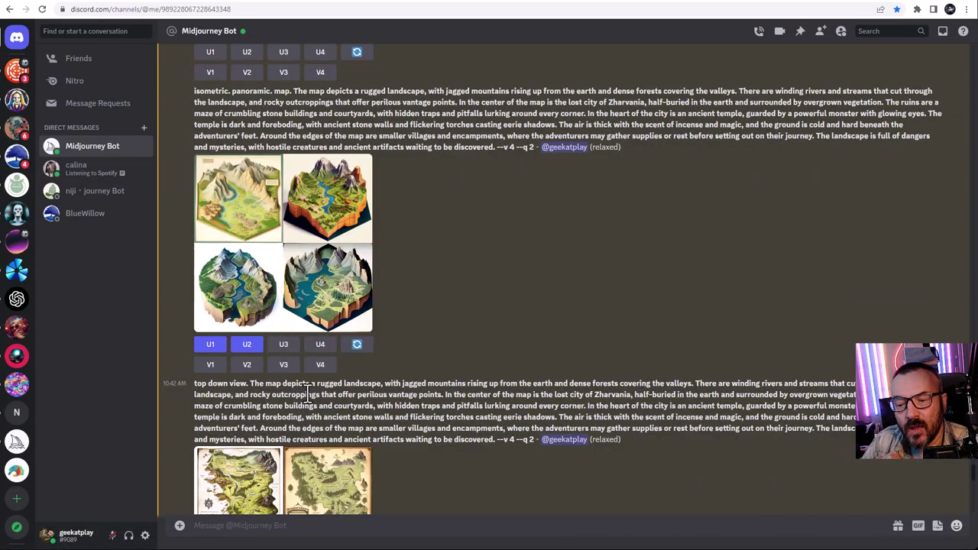
pyautogui.scroll(-3, 308, 393)
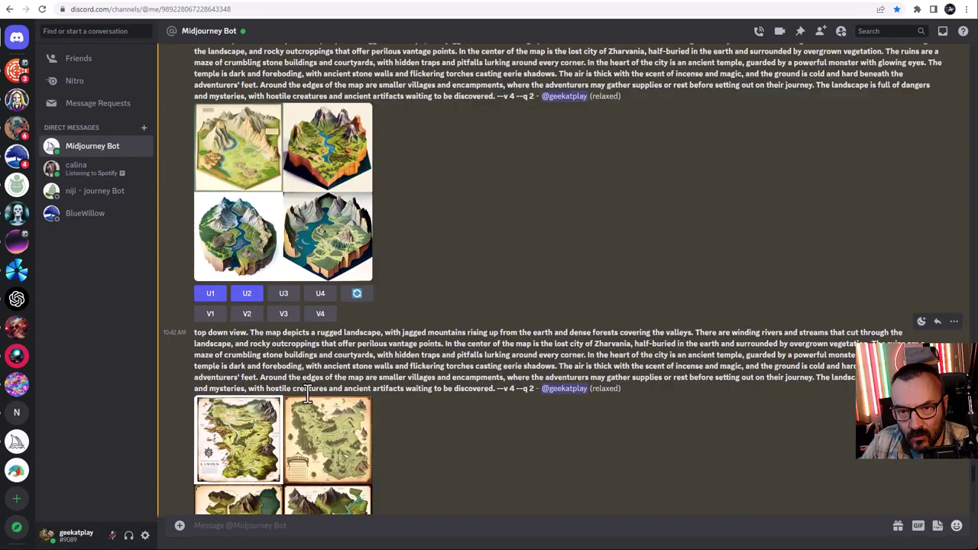
pyautogui.click(290, 427)
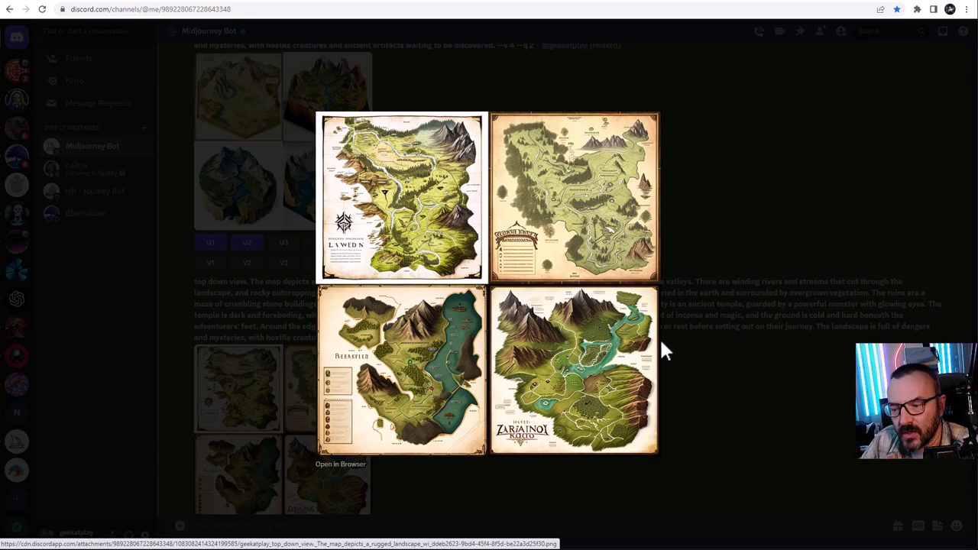
pyautogui.click(732, 339)
# Highlight the words "old map. top down view" in the old map prompt, view its image grid enlarged, and close it
pyautogui.scroll(-4, 437, 288)
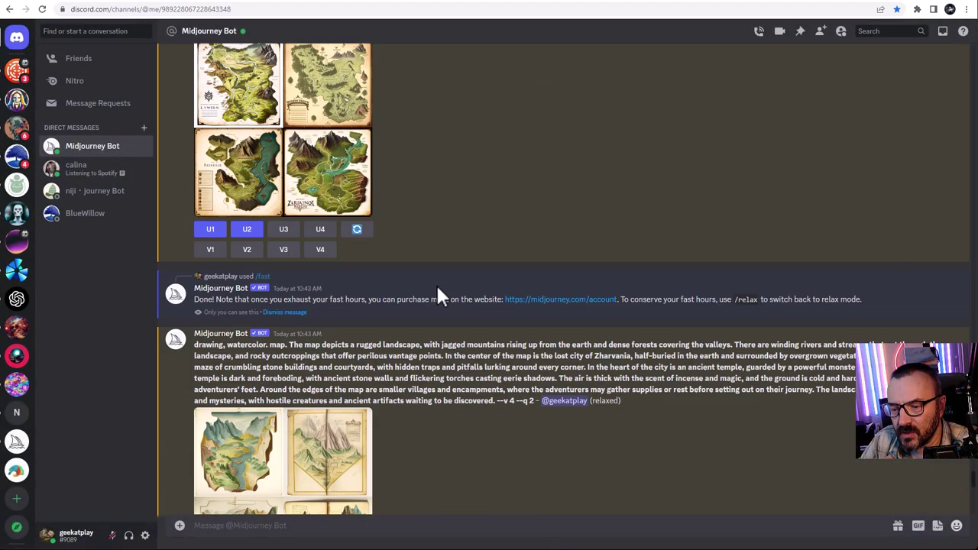
pyautogui.scroll(-1, 437, 297)
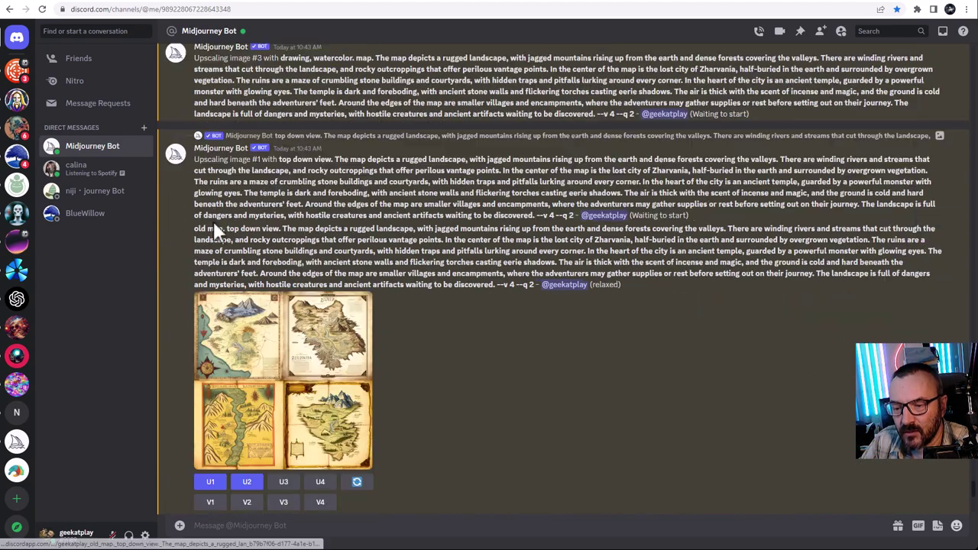
pyautogui.moveTo(194, 227); pyautogui.dragTo(276, 227)
pyautogui.click(300, 330)
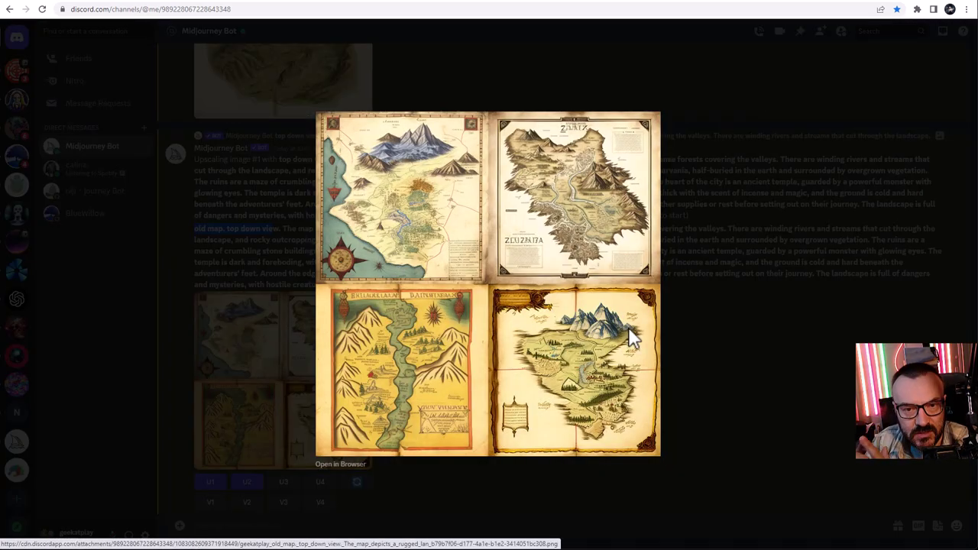
pyautogui.click(696, 387)
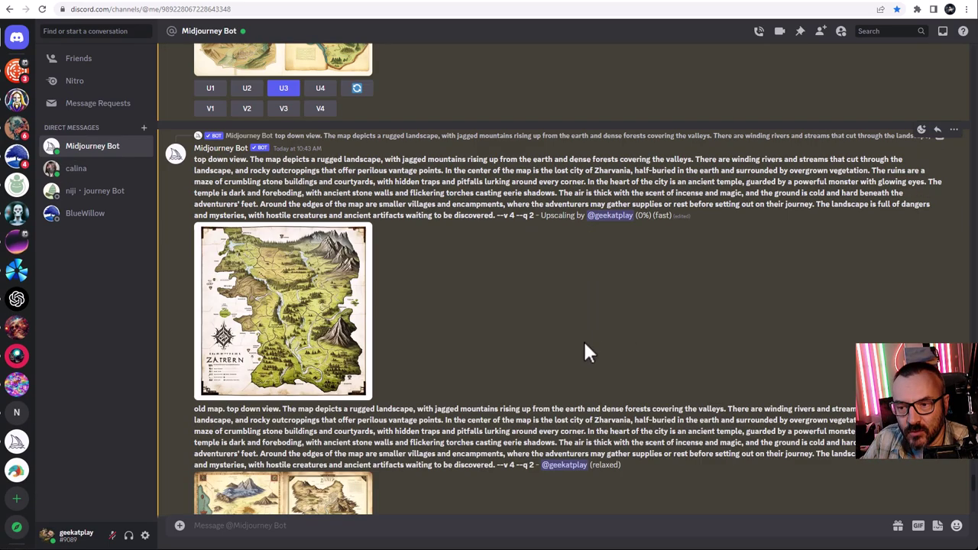
# View the isometric map grid enlarged again, and the upscaled watercolor drawing of the map, closing each preview
pyautogui.scroll(3, 413, 305)
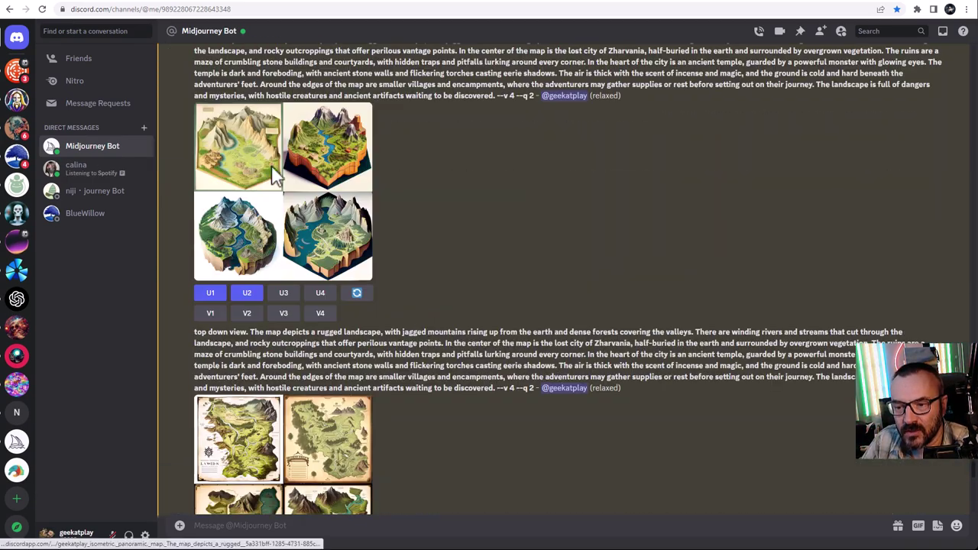
pyautogui.click(271, 165)
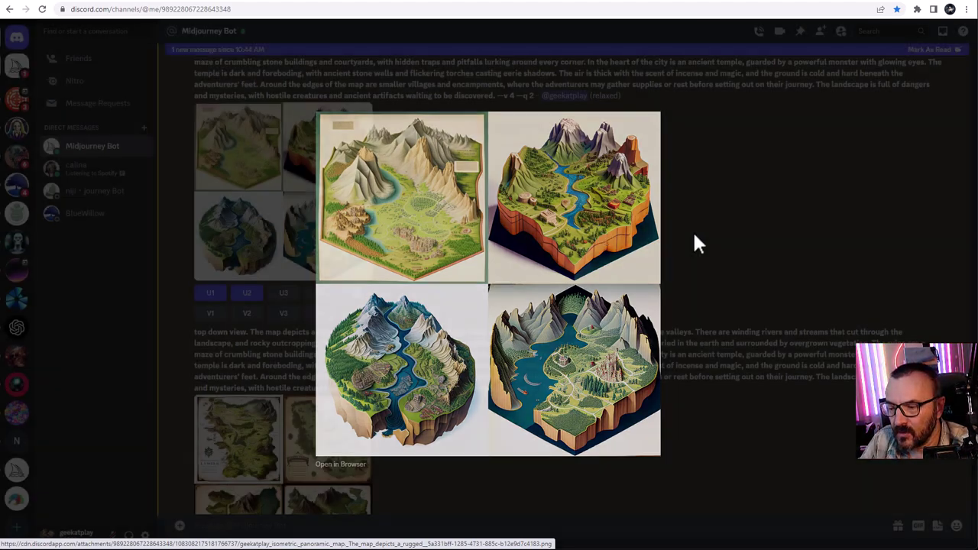
pyautogui.click(692, 230)
pyautogui.scroll(-3, 381, 327)
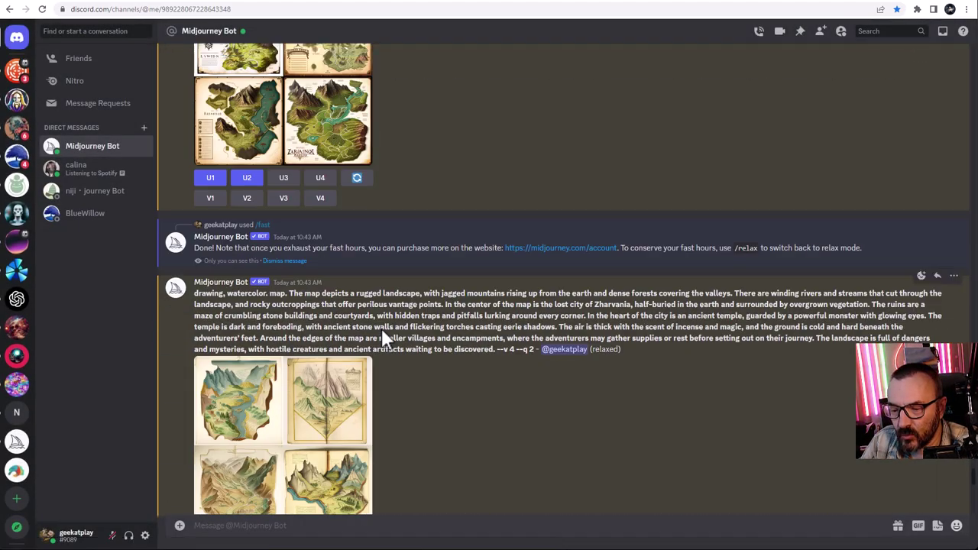
pyautogui.scroll(-10, 380, 326)
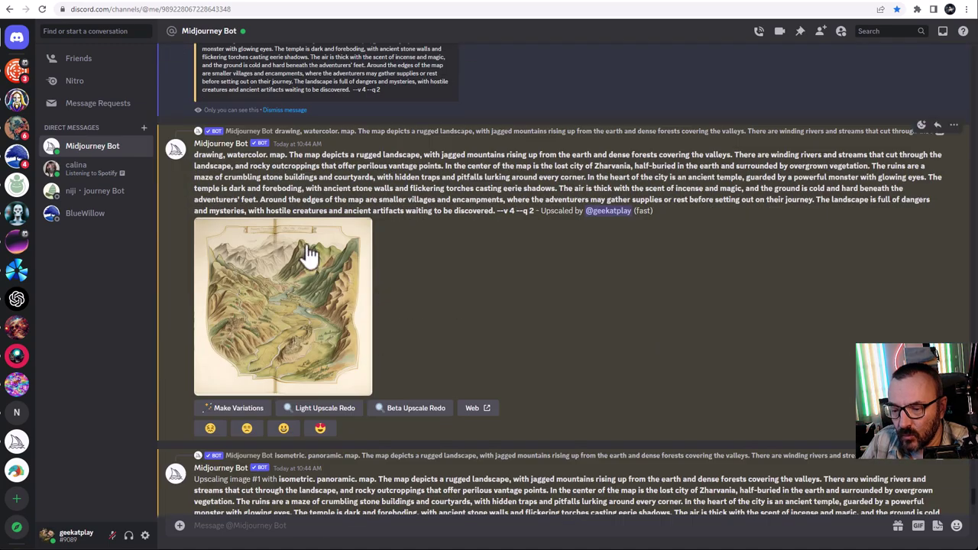
pyautogui.click(309, 255)
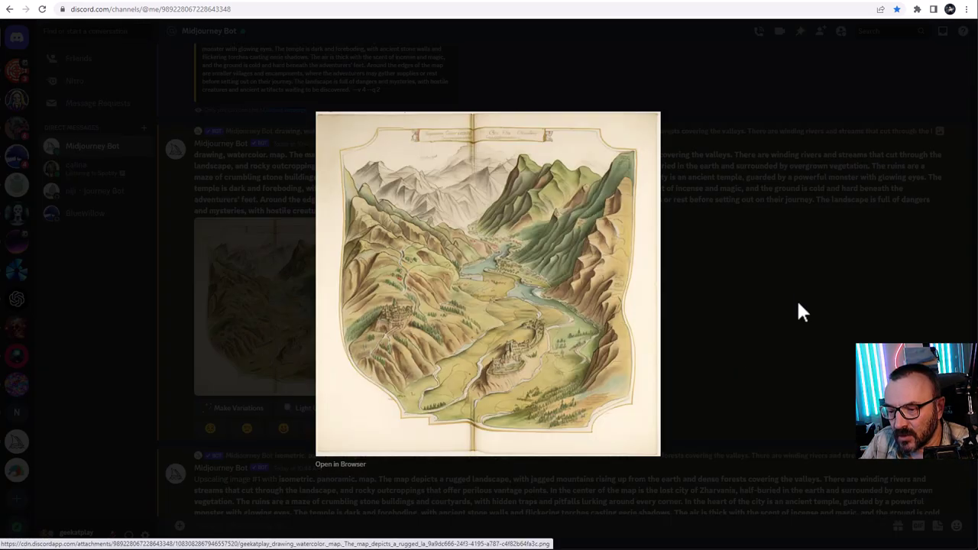
pyautogui.click(723, 301)
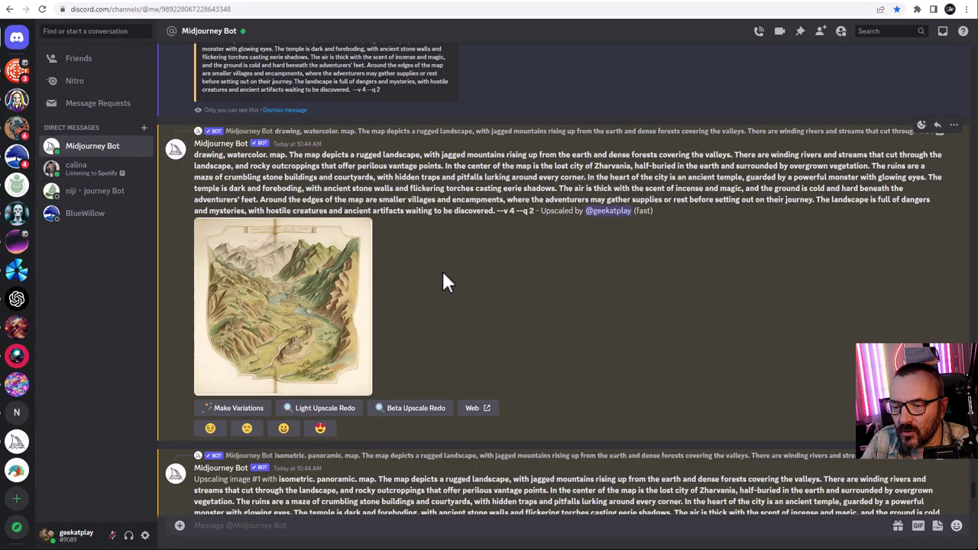
# View the two upscaled top down maps enlarged, first the one with the compass emblem, and close each preview
pyautogui.scroll(-5, 443, 272)
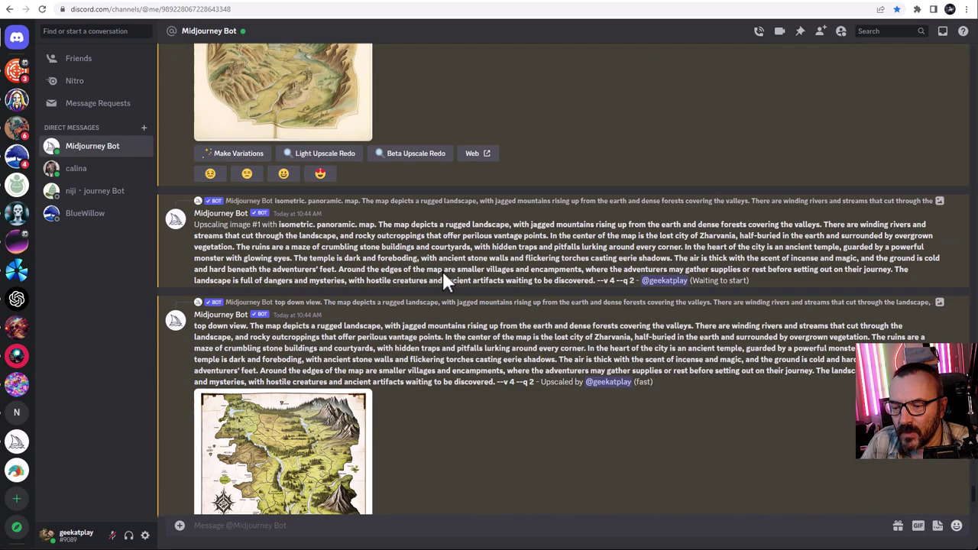
pyautogui.click(298, 321)
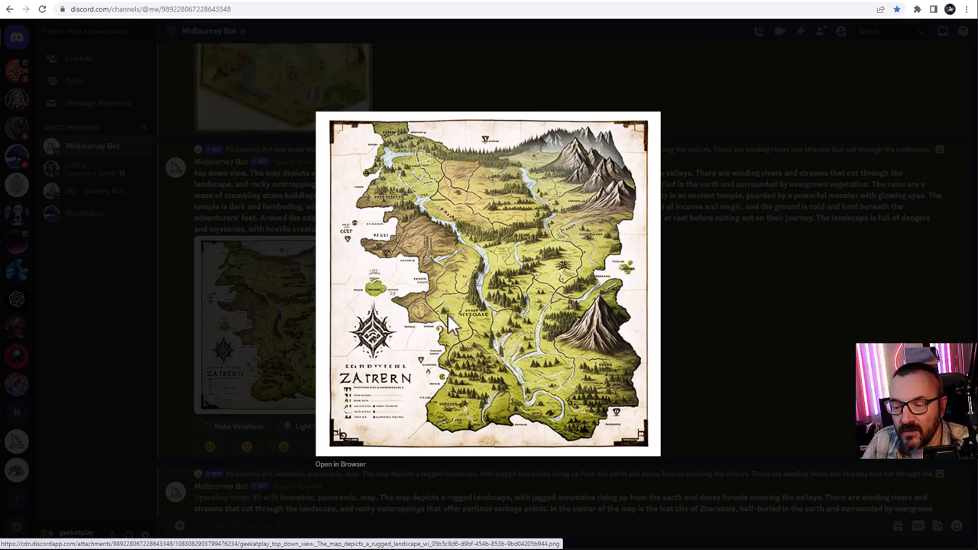
pyautogui.click(693, 310)
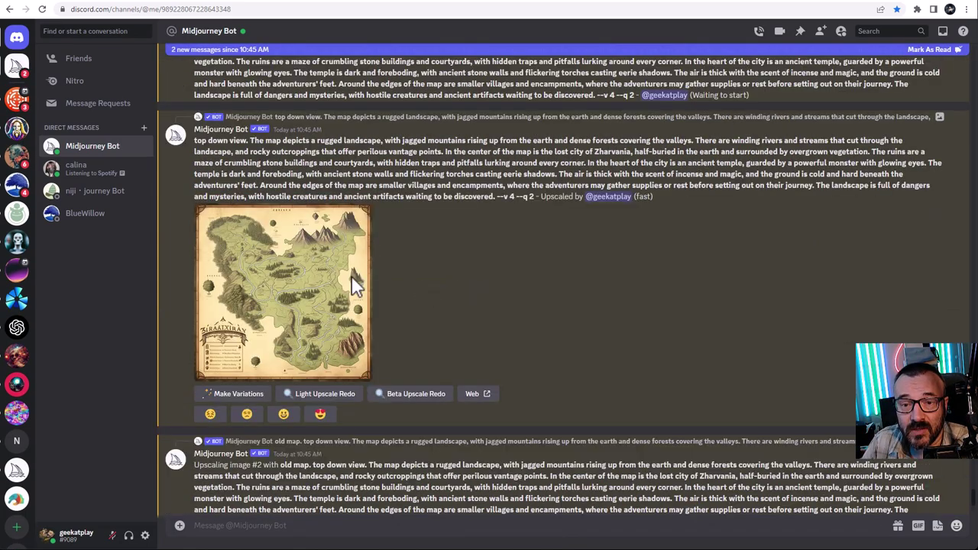
pyautogui.click(296, 288)
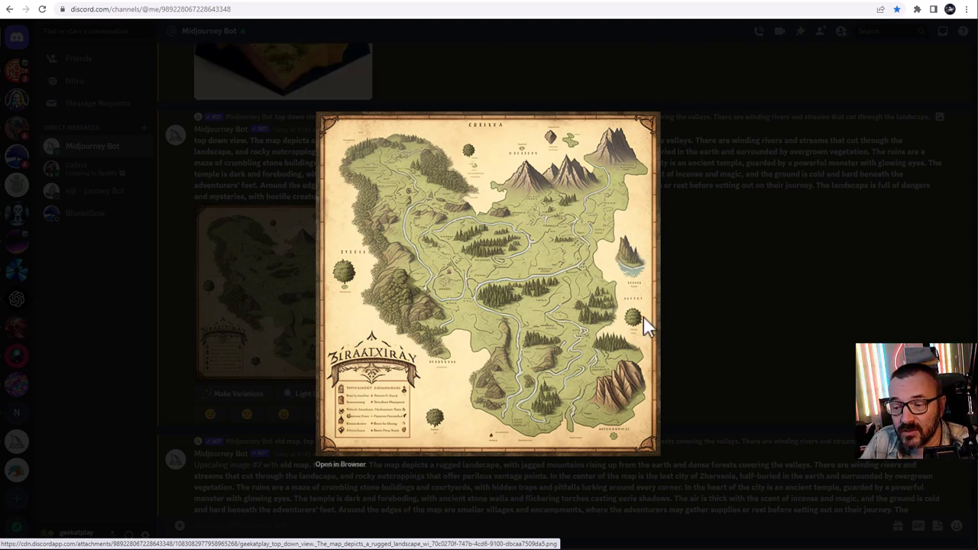
pyautogui.click(724, 308)
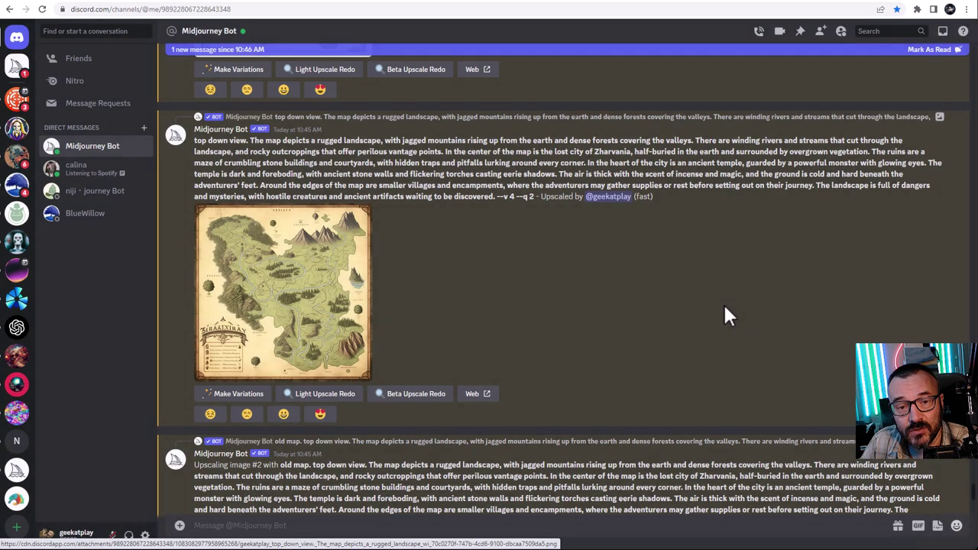
# Return to ChatGPT, clear the selection on the map description, and look back over the act descriptions above it
pyautogui.click(644, 3)
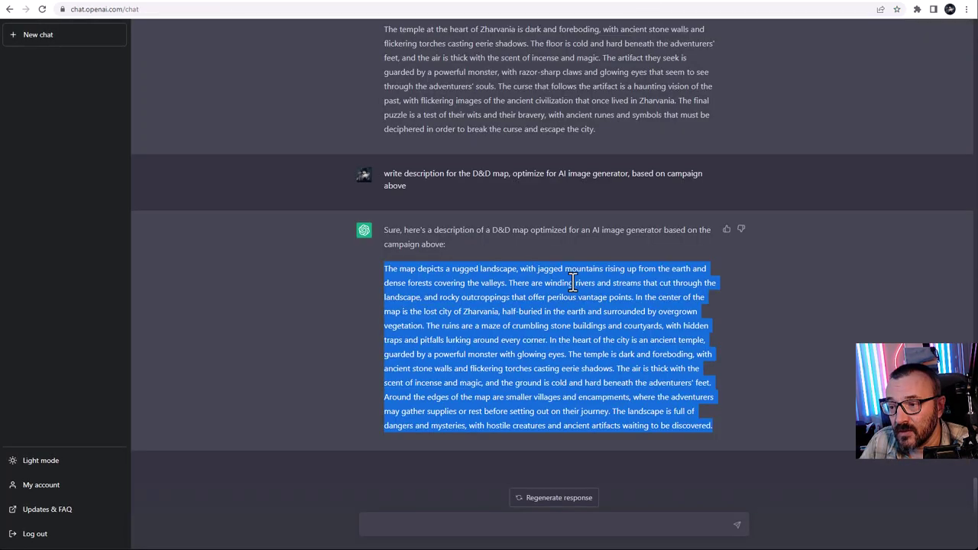
pyautogui.click(506, 294)
pyautogui.scroll(1, 506, 294)
pyautogui.scroll(4, 506, 294)
pyautogui.scroll(-3, 505, 295)
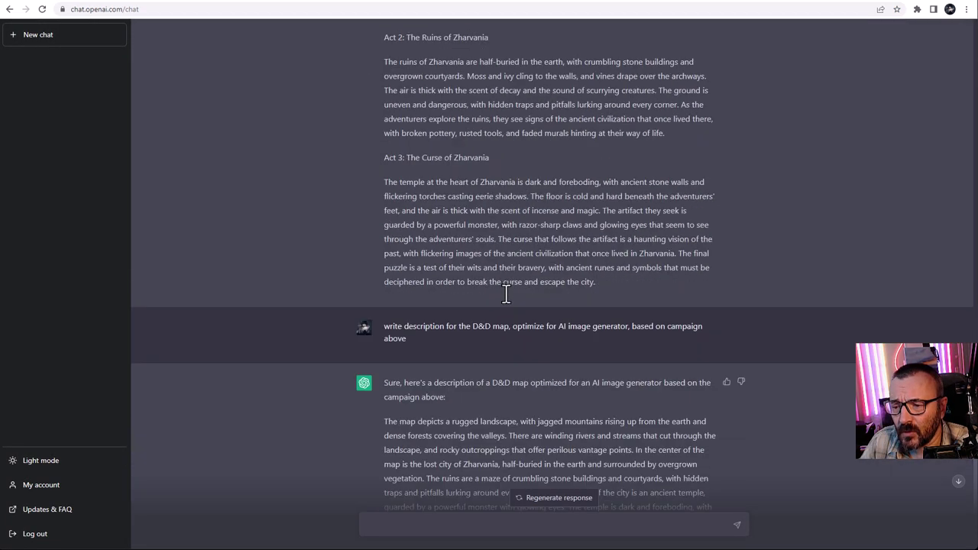